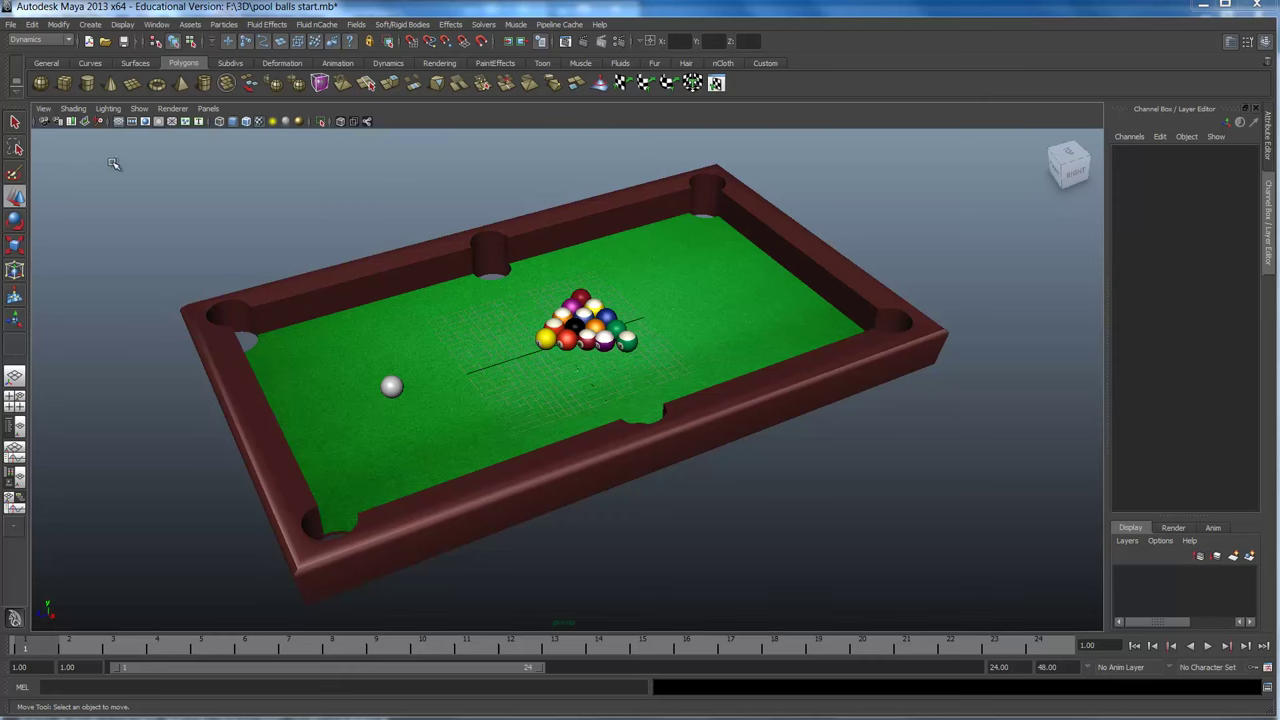
Step: Marquee-select the table, cue ball and racked balls across the perspective view
mouse_move(105, 158)
mouse_down()
mouse_move(1005, 642)
mouse_move(1022, 625)
mouse_up()
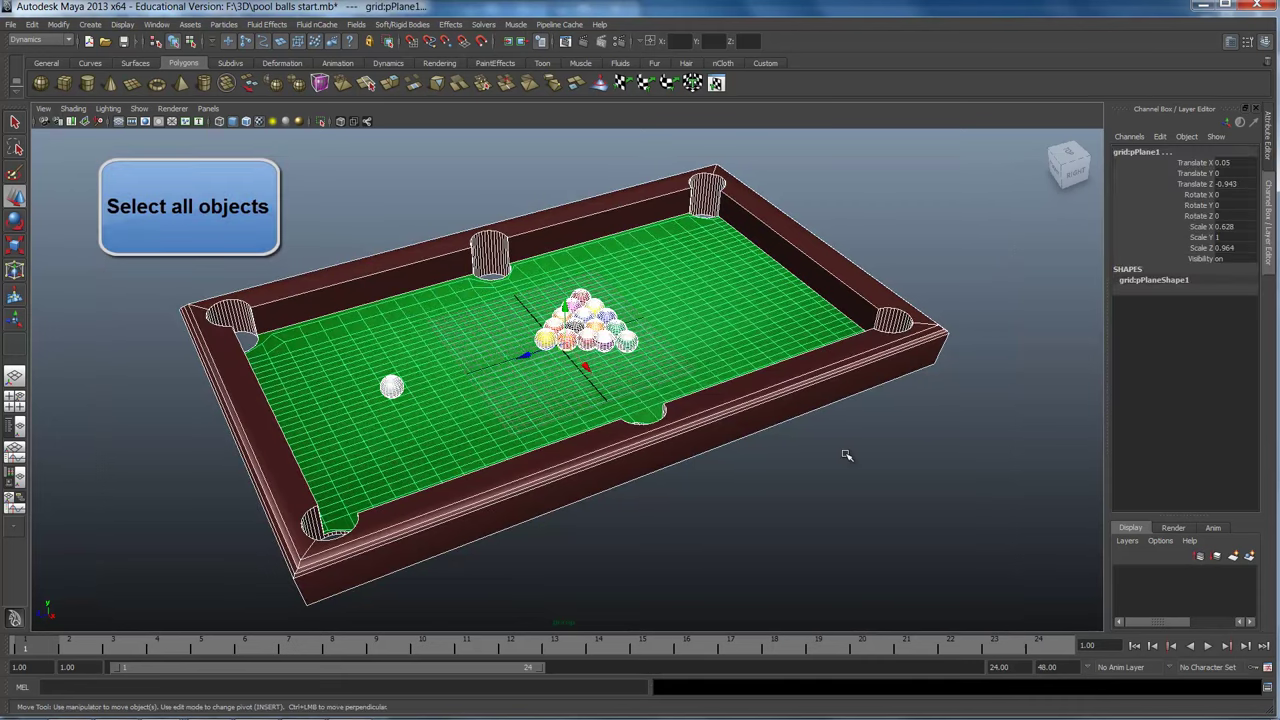
Step: Delete history on the selected objects, then delete all history in the scene
click(32, 24)
mouse_move(150, 398)
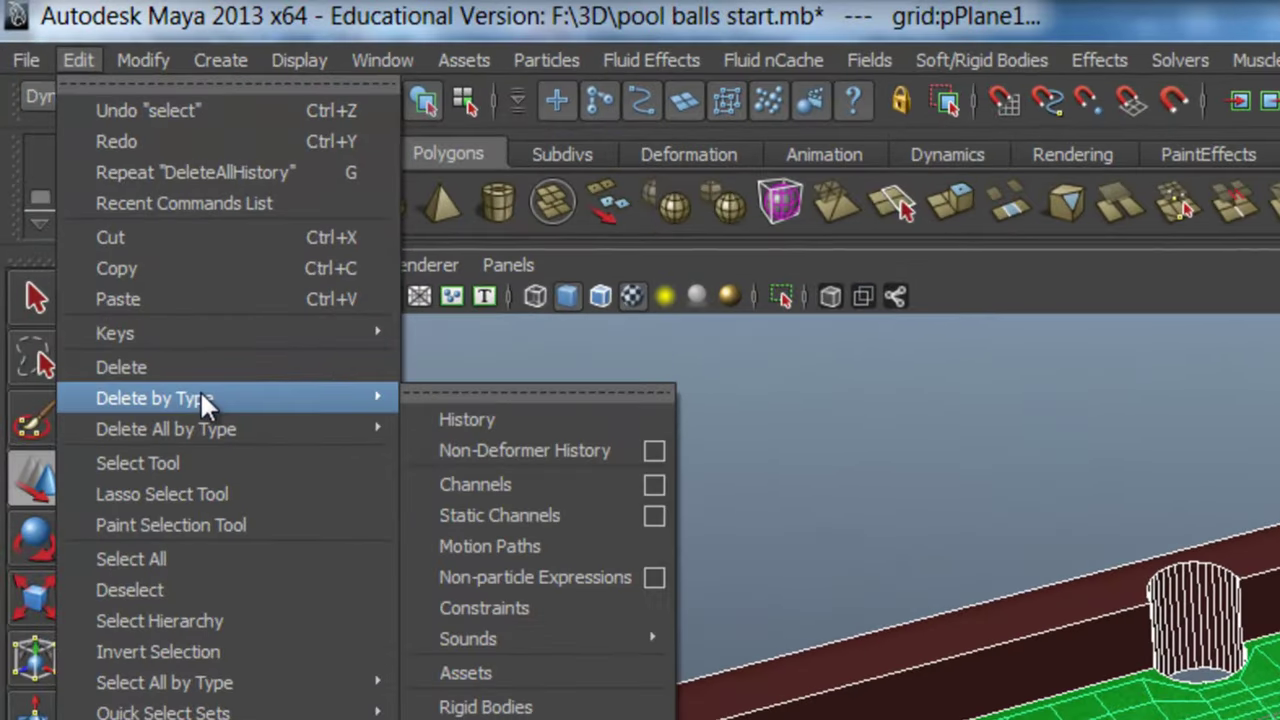
click(518, 423)
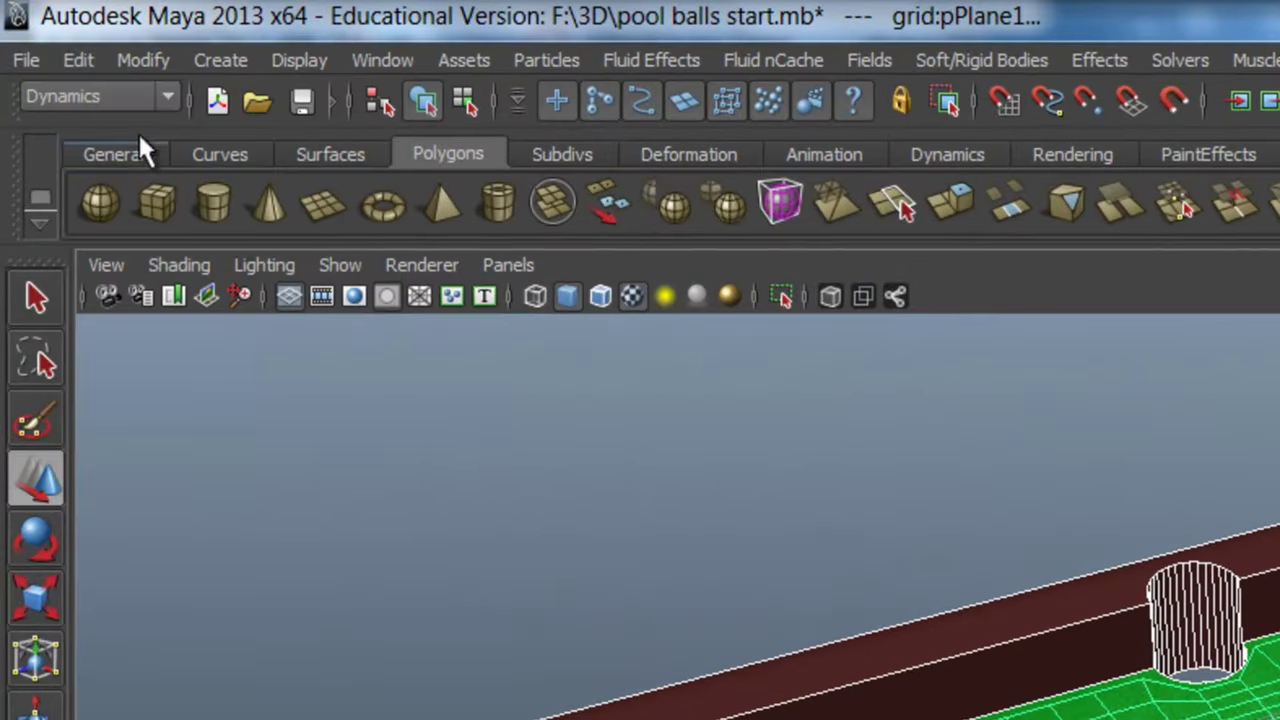
click(79, 60)
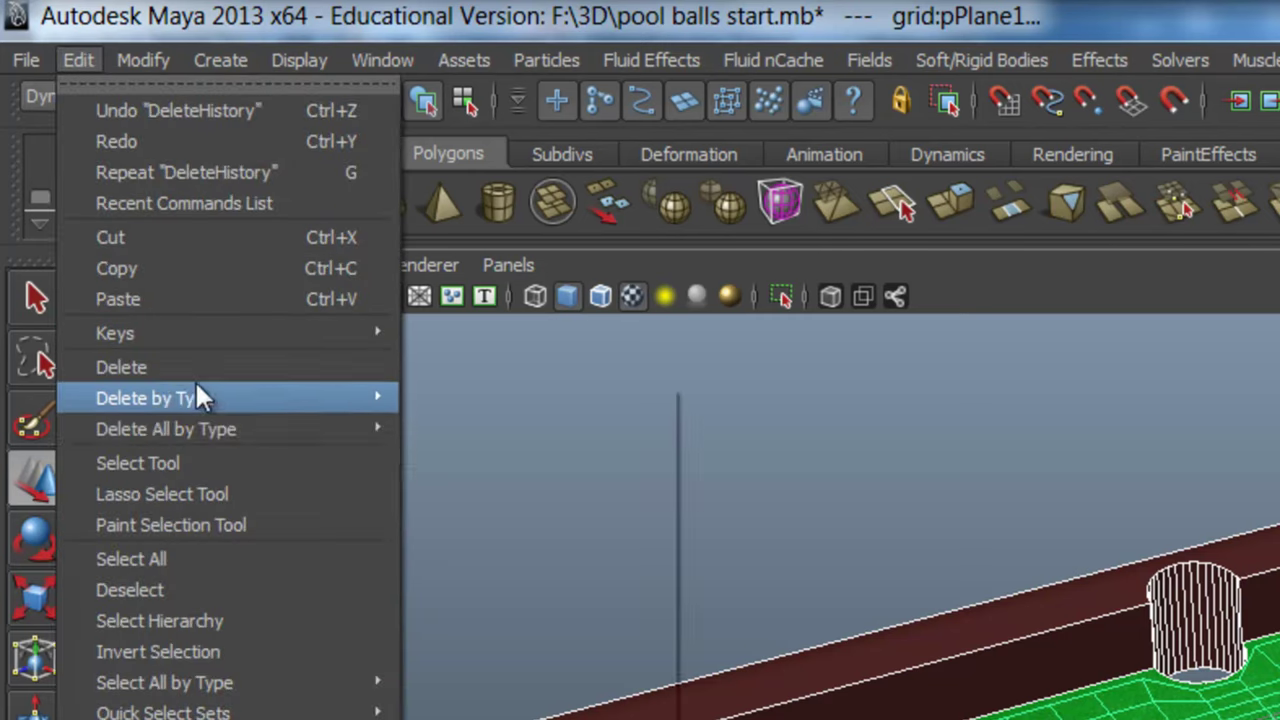
mouse_move(166, 429)
click(457, 447)
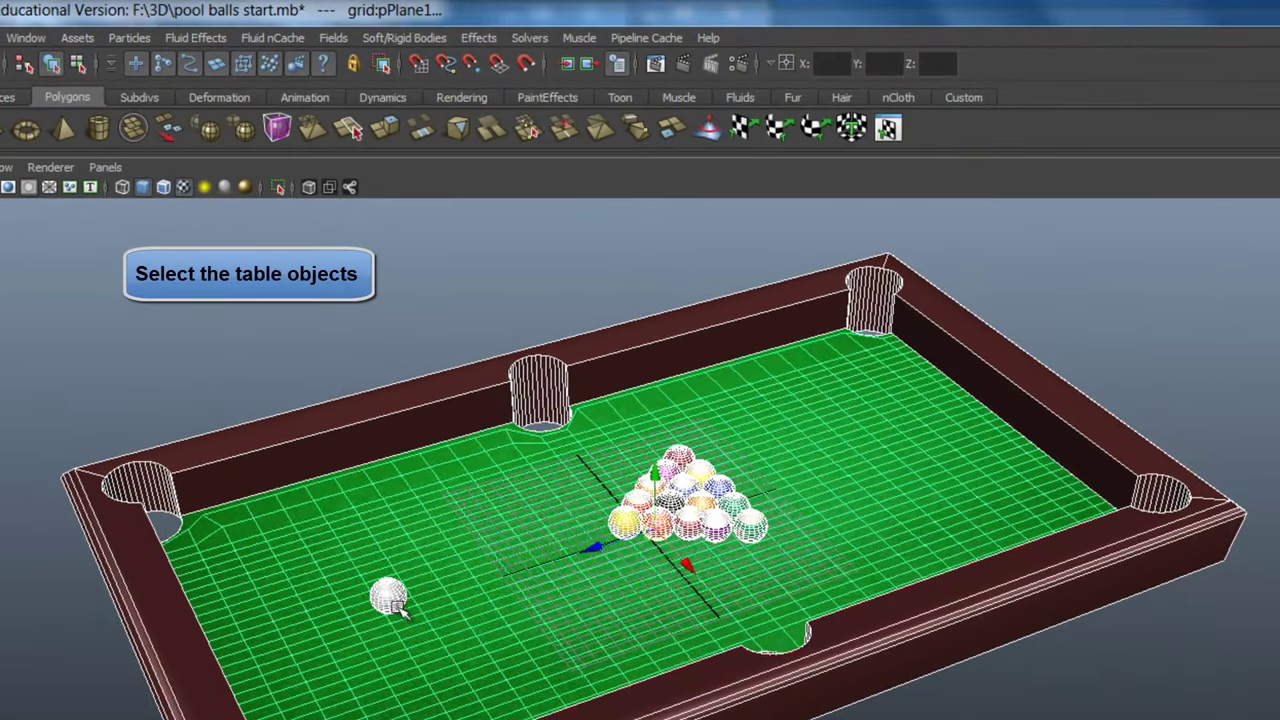
Step: Select the table frame and green felt and make them passive rigid bodies
click(420, 660)
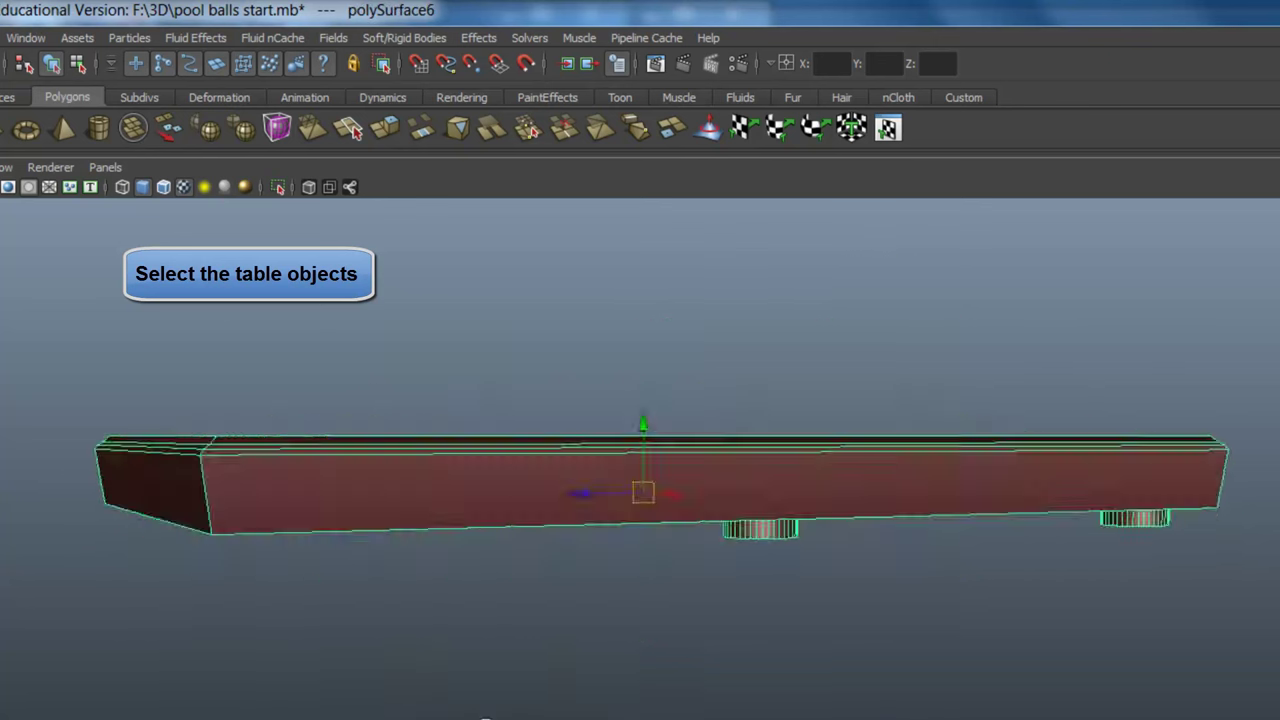
alt+drag(437, 712, 478, 700)
click(463, 418)
mouse_move(443, 494)
alt+mouse_down()
mouse_move(443, 642)
mouse_move(443, 623)
mouse_move(466, 622)
alt+mouse_up()
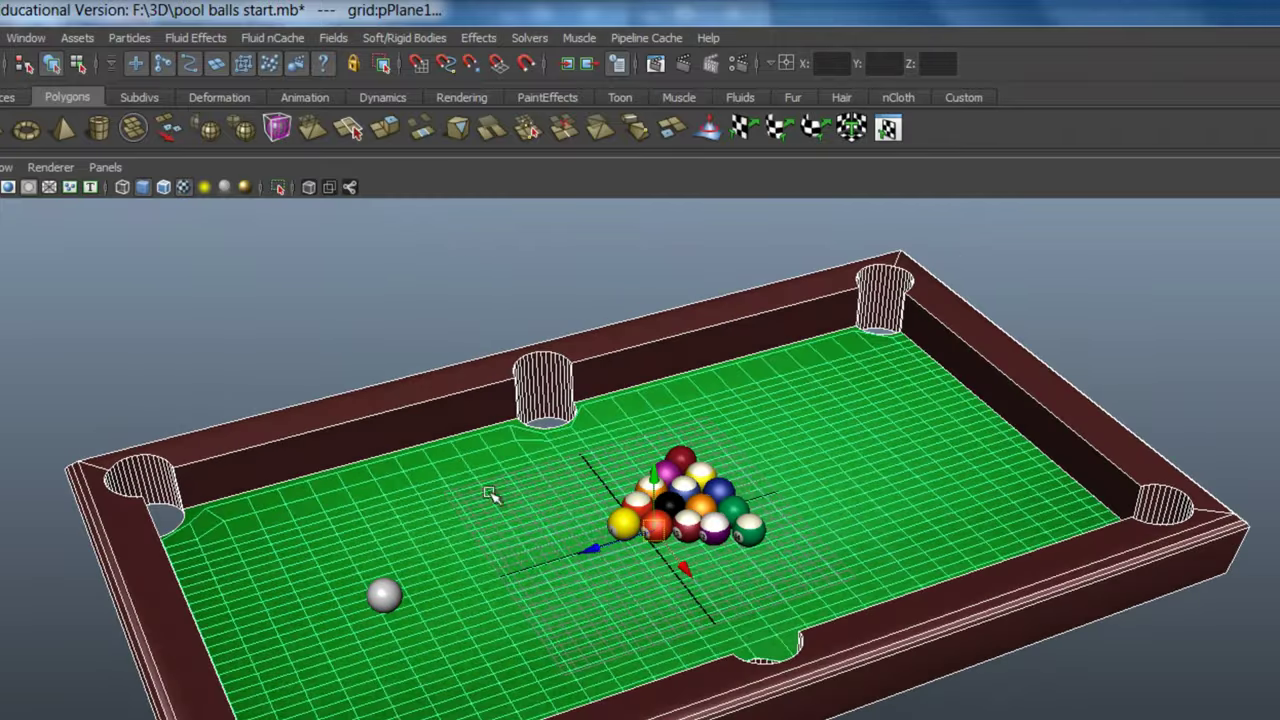
click(432, 38)
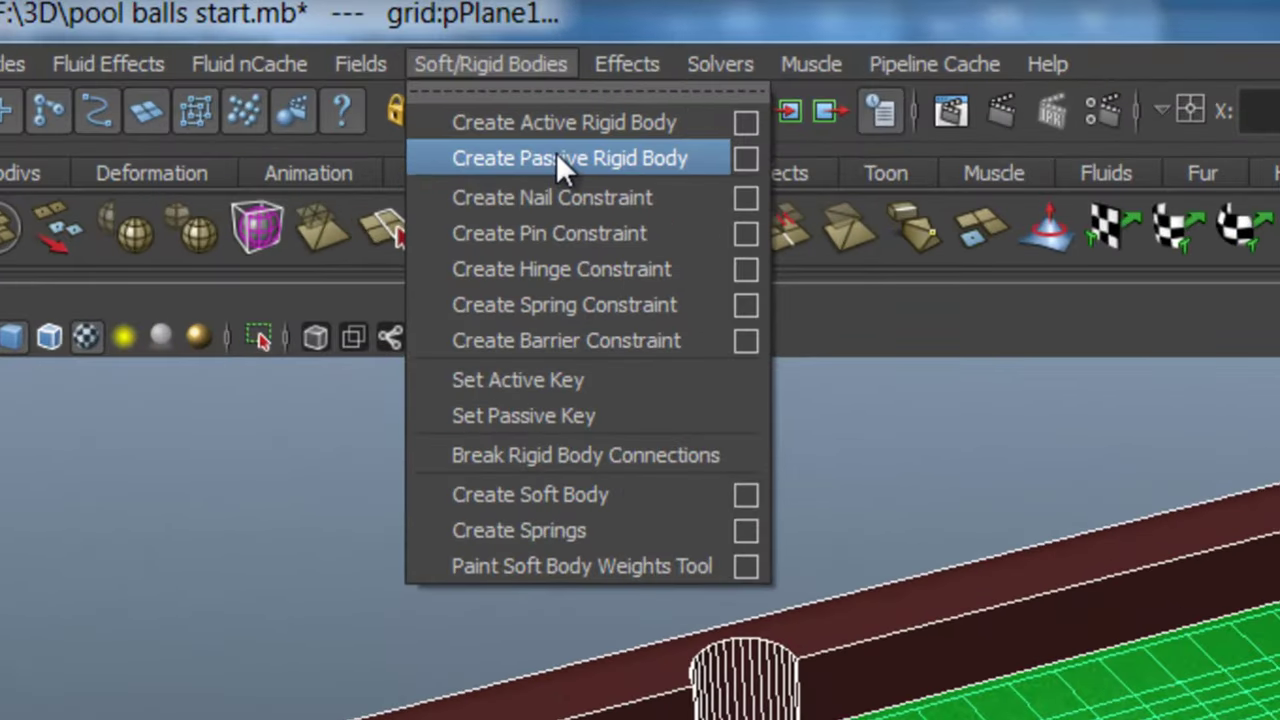
click(556, 158)
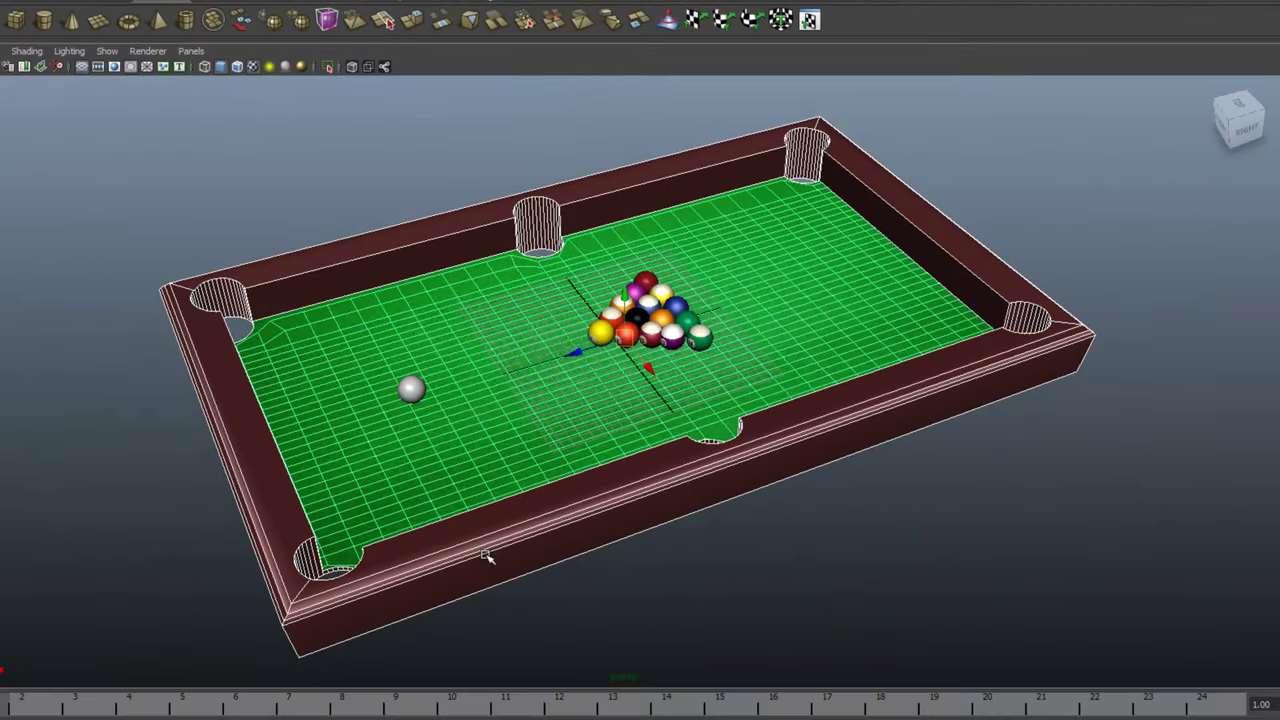
Step: Marquee-select all the pool balls in the maximised Front view
key(space)
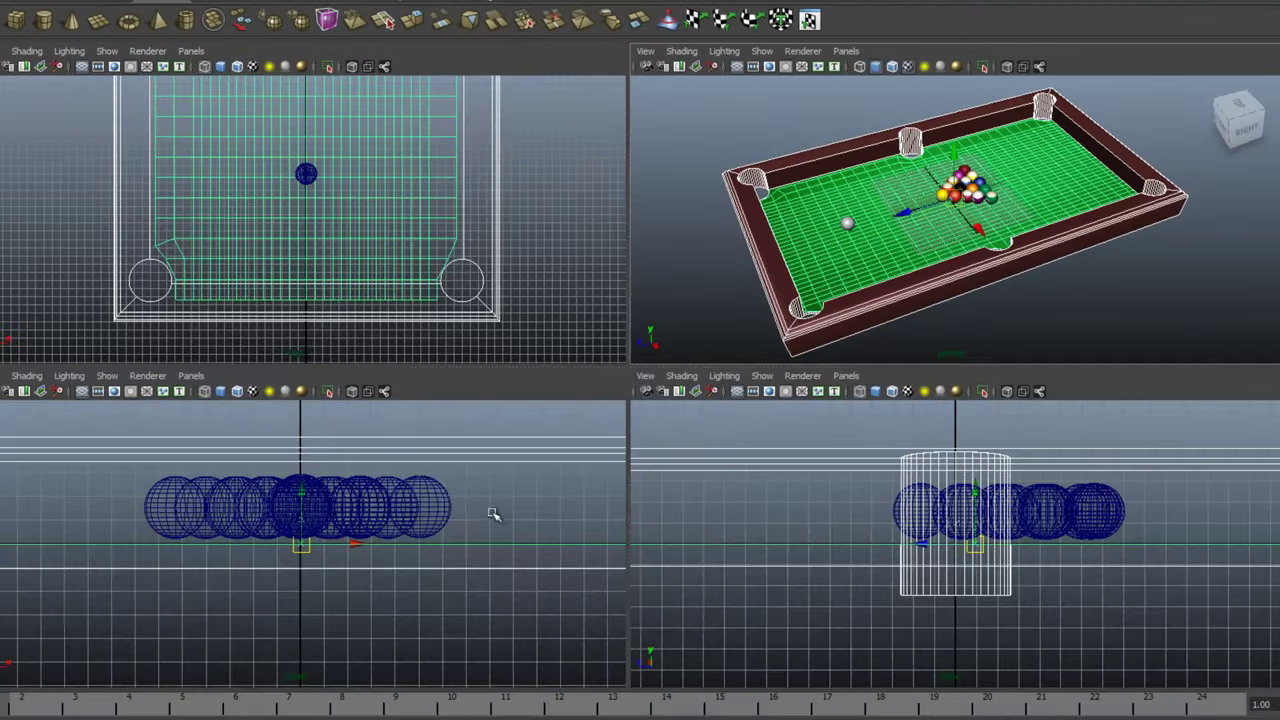
key(space)
scroll(306, 237, down, 2)
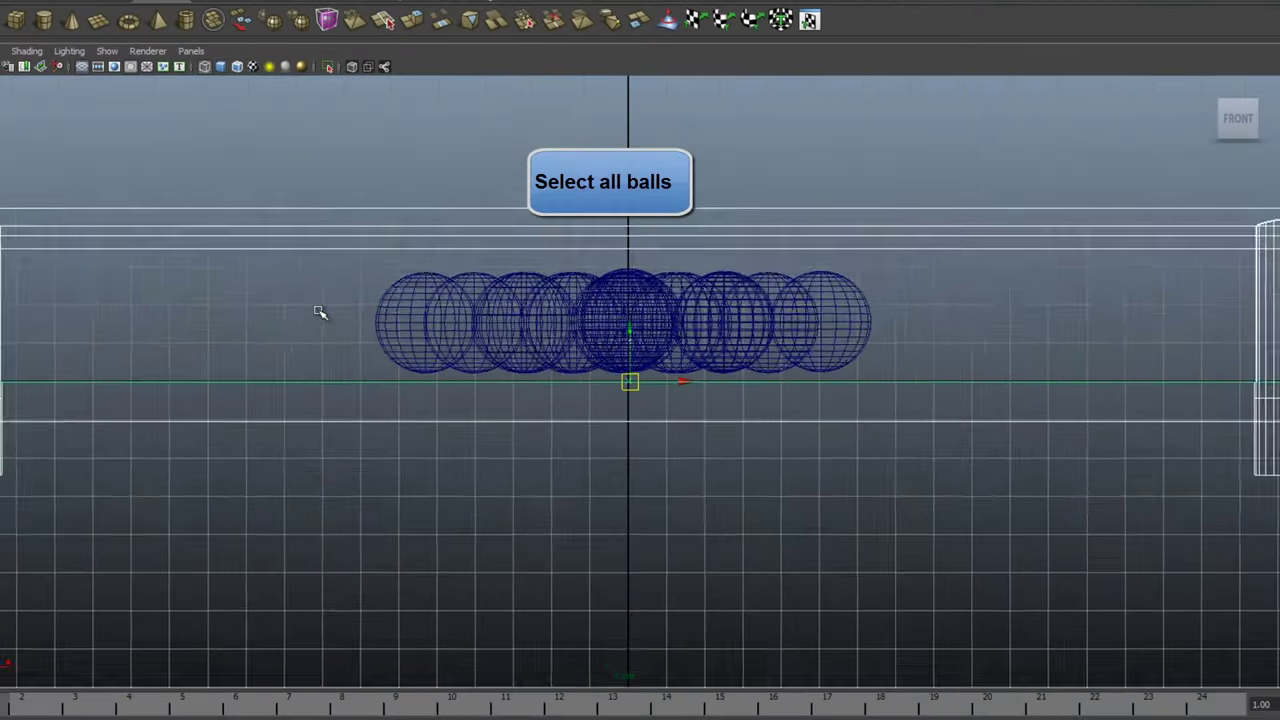
scroll(318, 311, down, 2)
scroll(392, 326, up, 1)
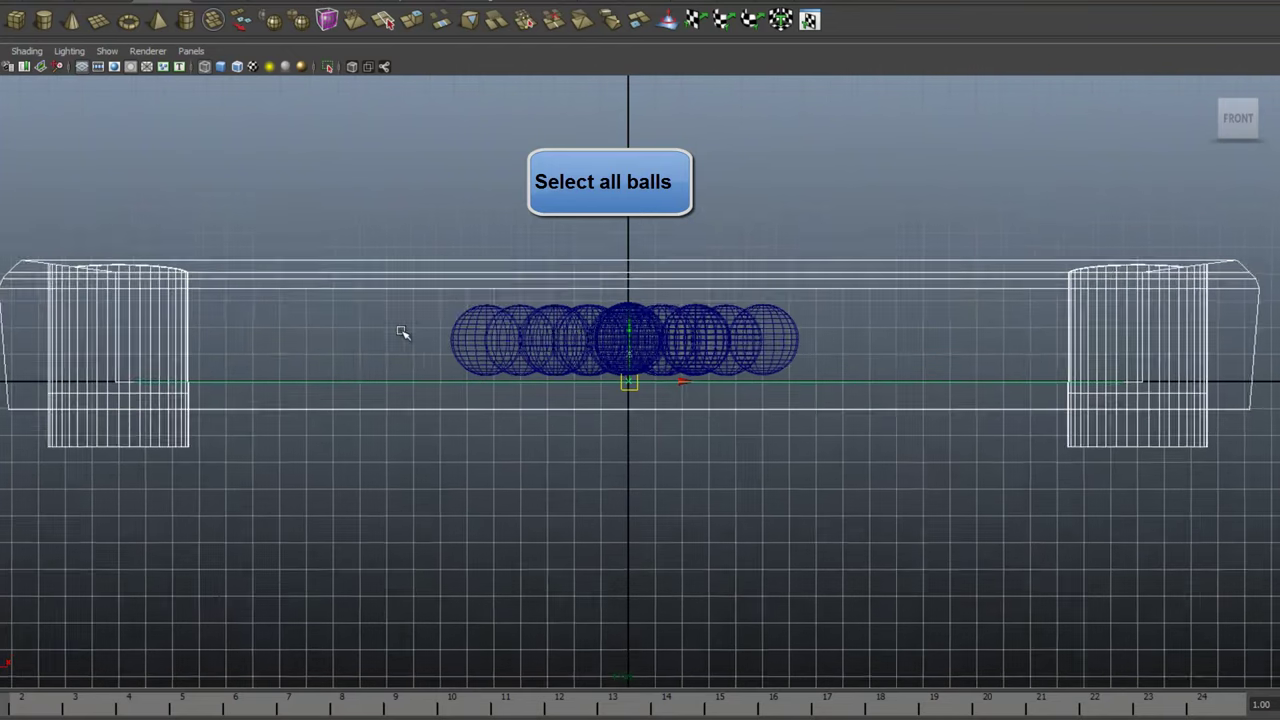
scroll(394, 318, up, 1)
drag(489, 344, 846, 363)
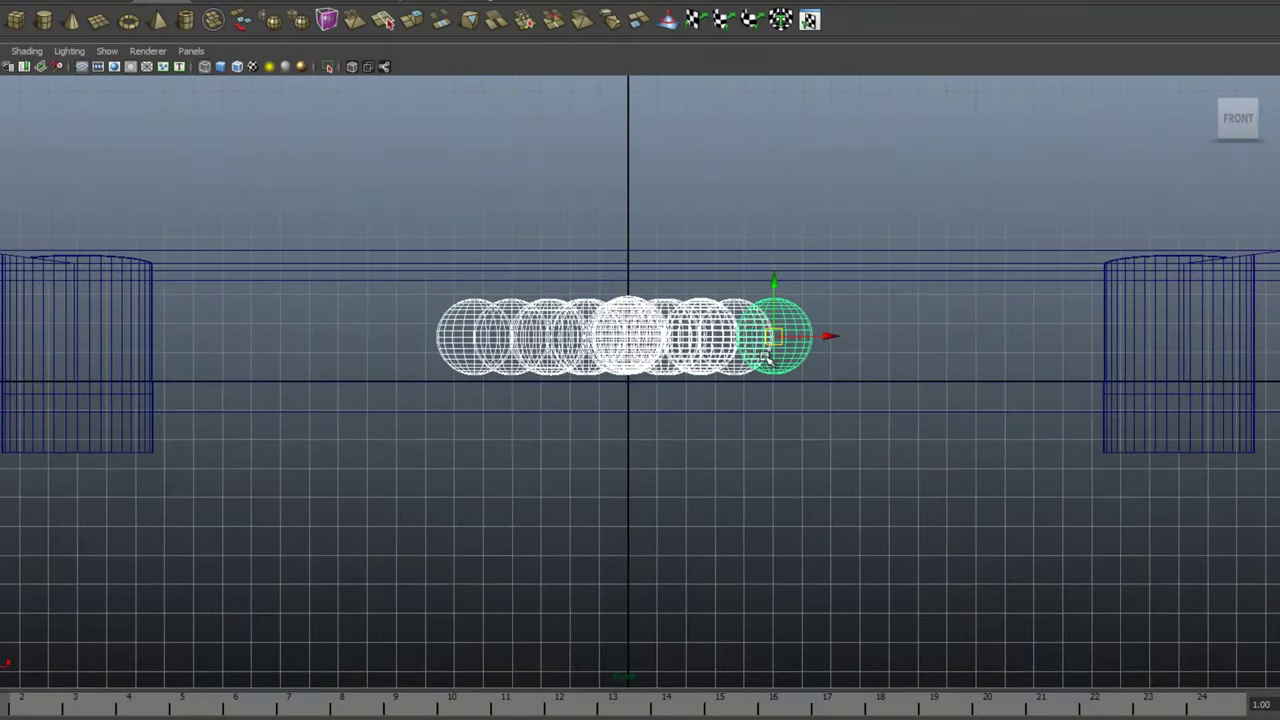
Step: Make the selected cue ball and racked balls active rigid bodies
key(space)
scroll(878, 231, up, 3)
key(space)
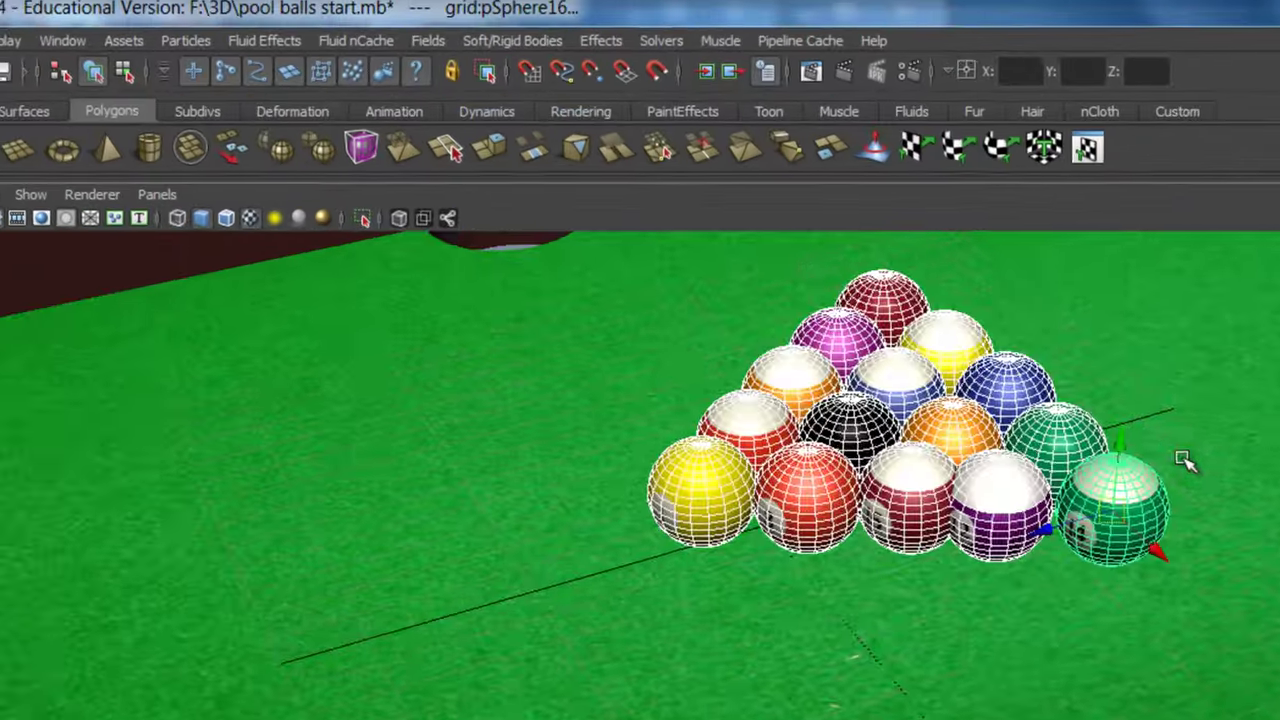
scroll(880, 422, down, 2)
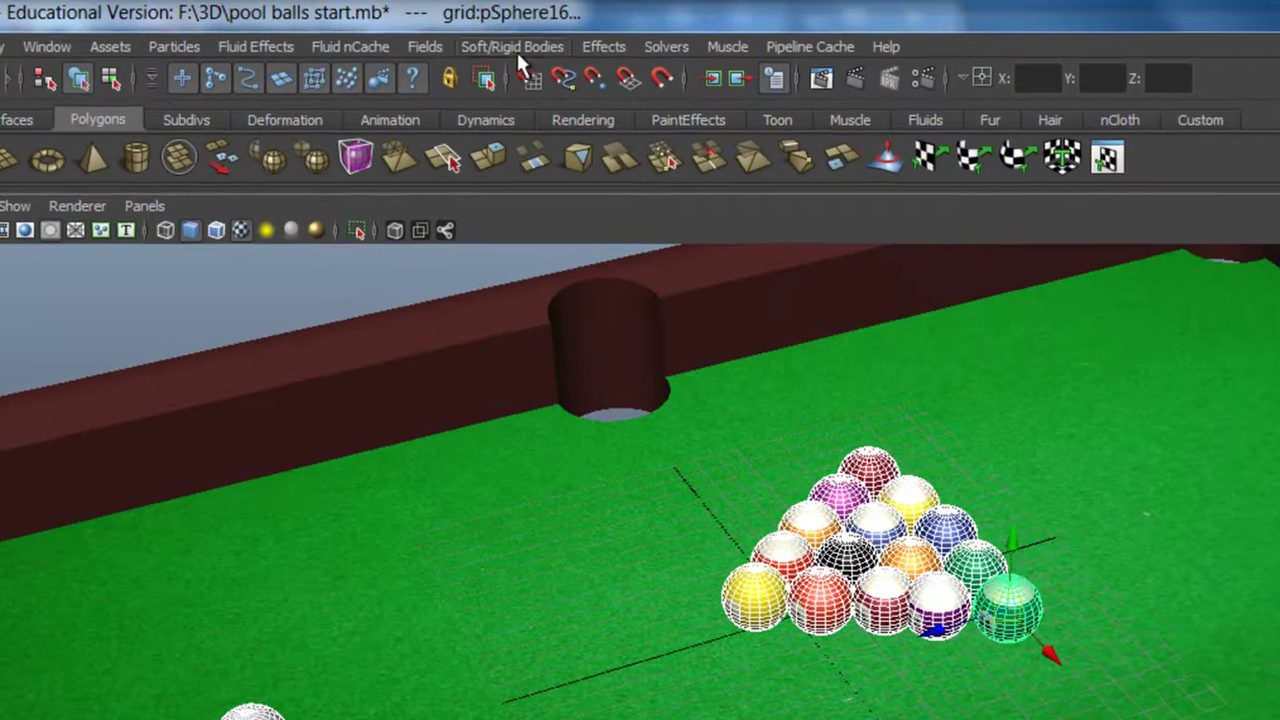
click(516, 48)
click(464, 95)
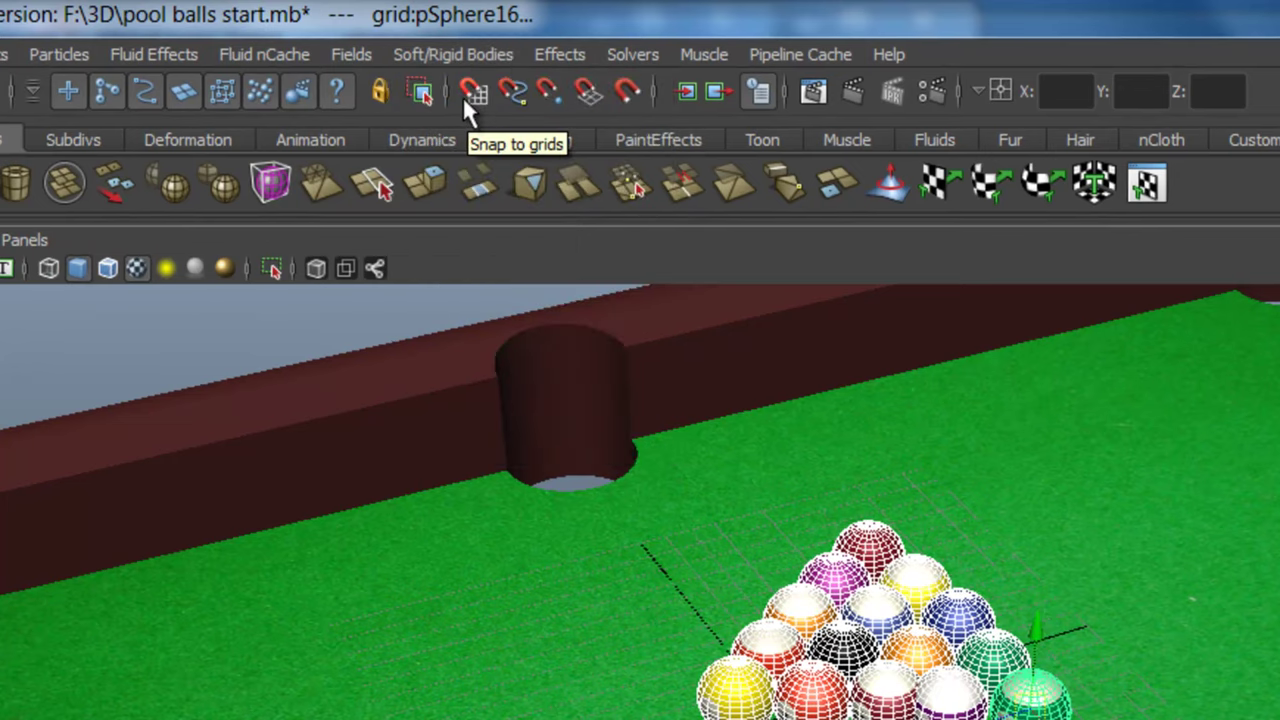
scroll(493, 374, down, 5)
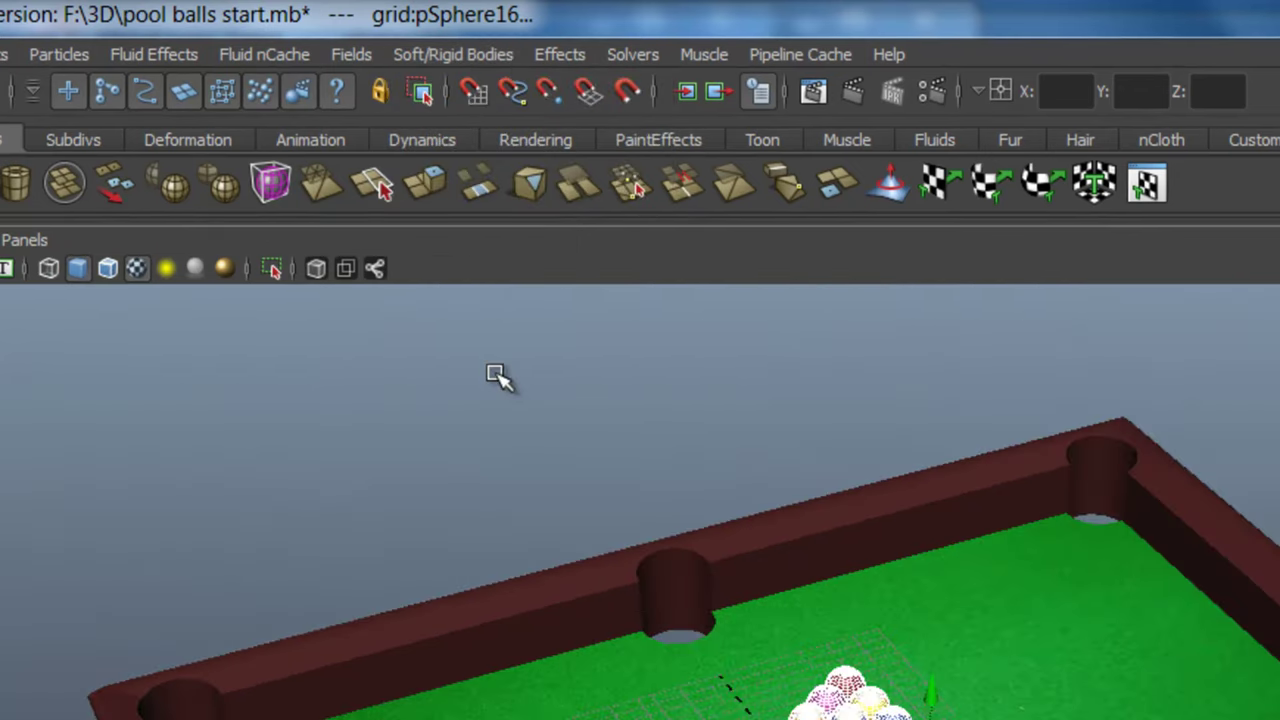
alt+drag(586, 569, 525, 594)
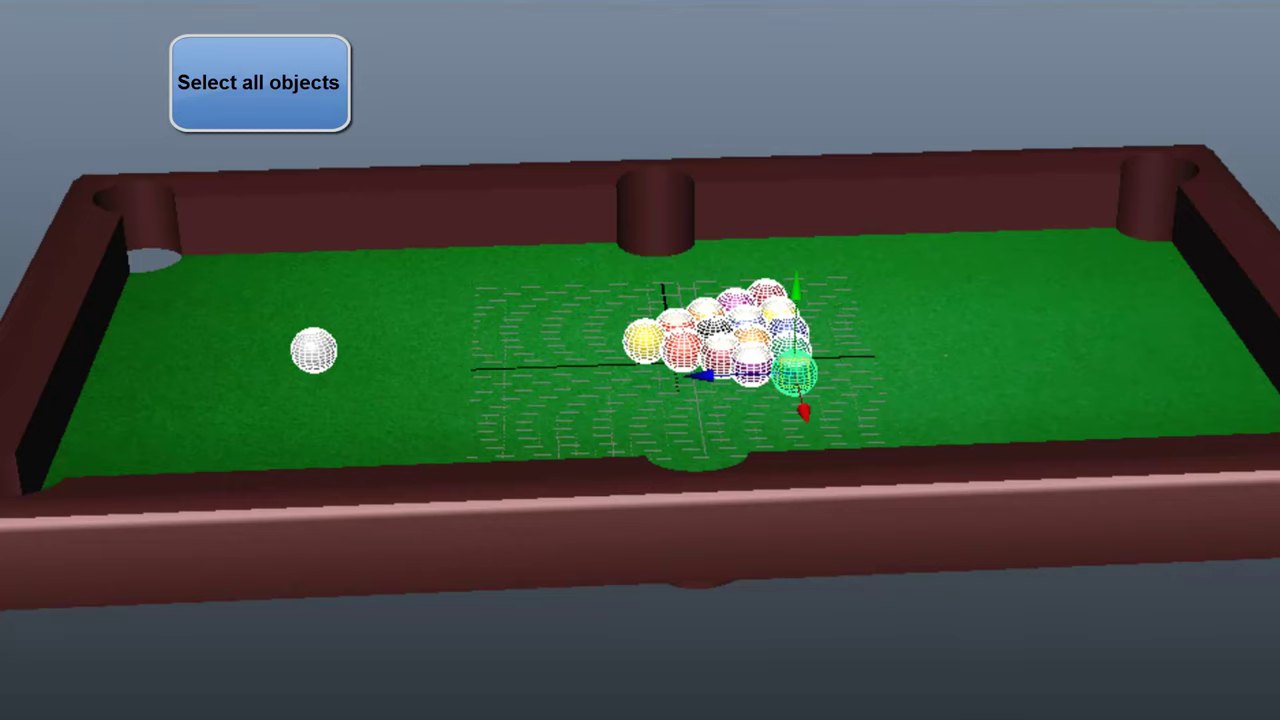
Step: Select everything in the scene and add a Gravity field
key(ctrl+shift+a)
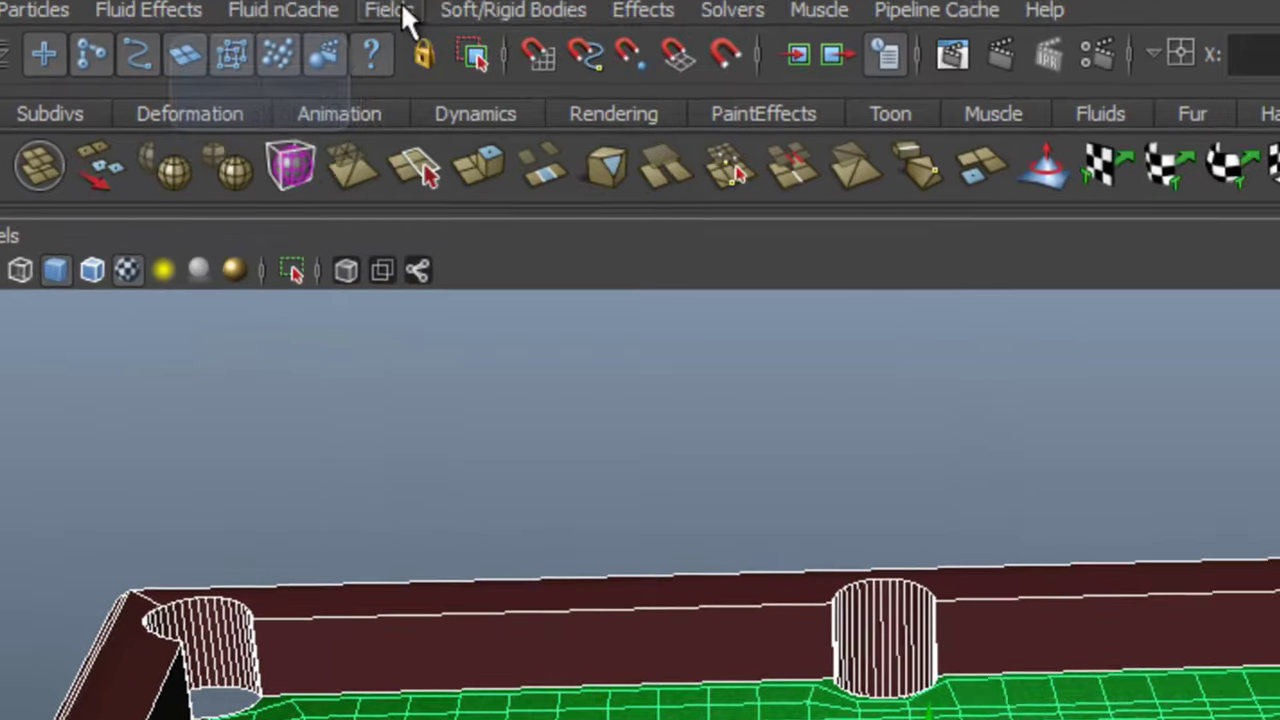
click(403, 10)
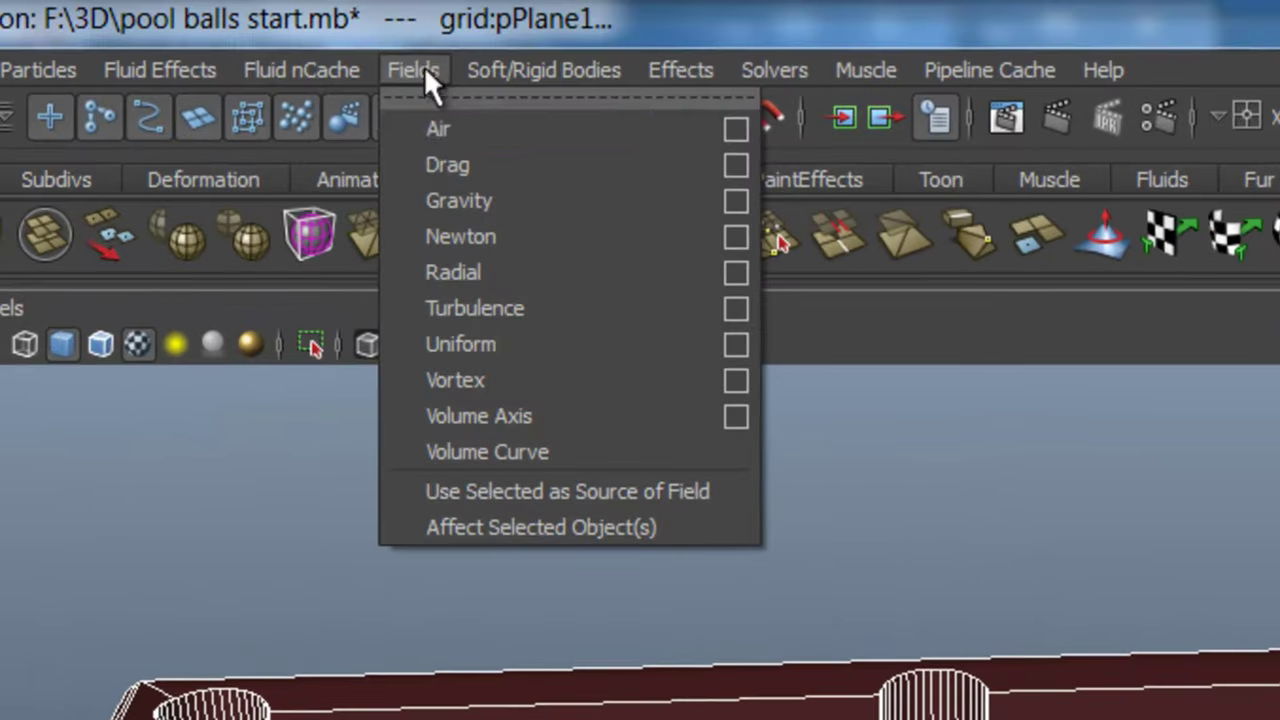
click(462, 203)
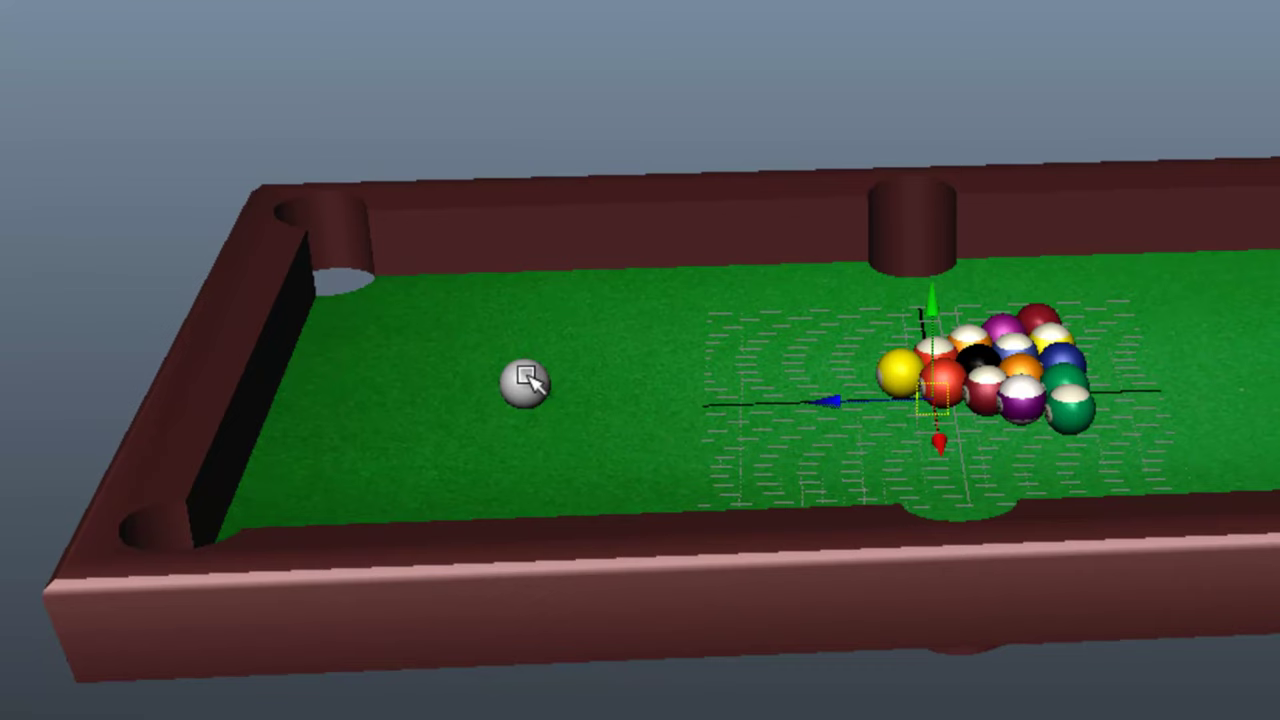
Step: Key the cue ball passive at frame 1, then move it to the rack and key it passive at frame 10
click(527, 380)
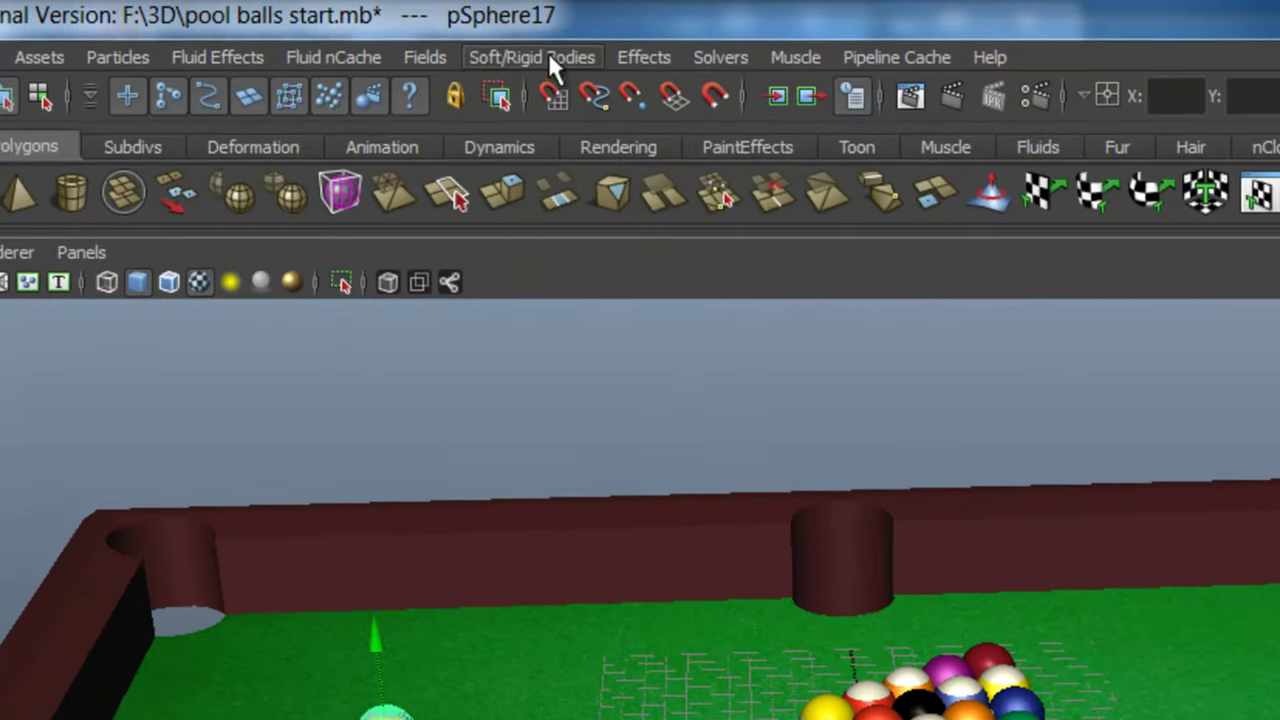
click(548, 60)
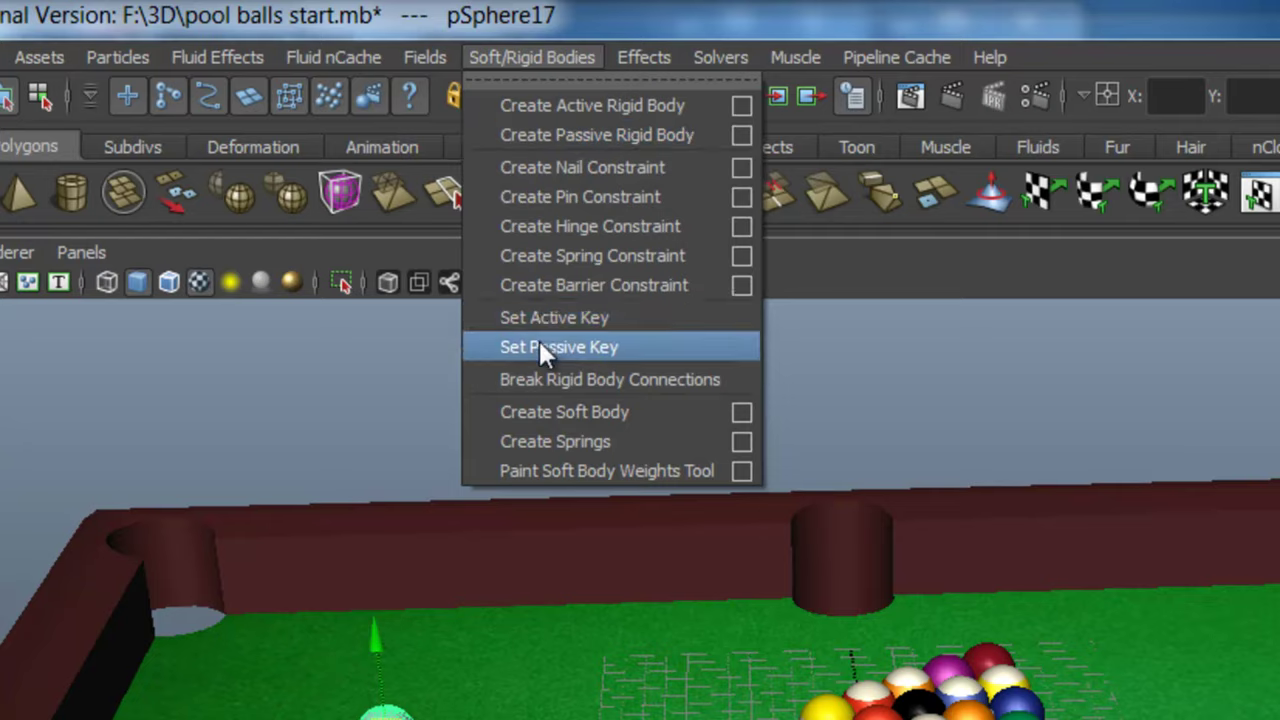
click(539, 346)
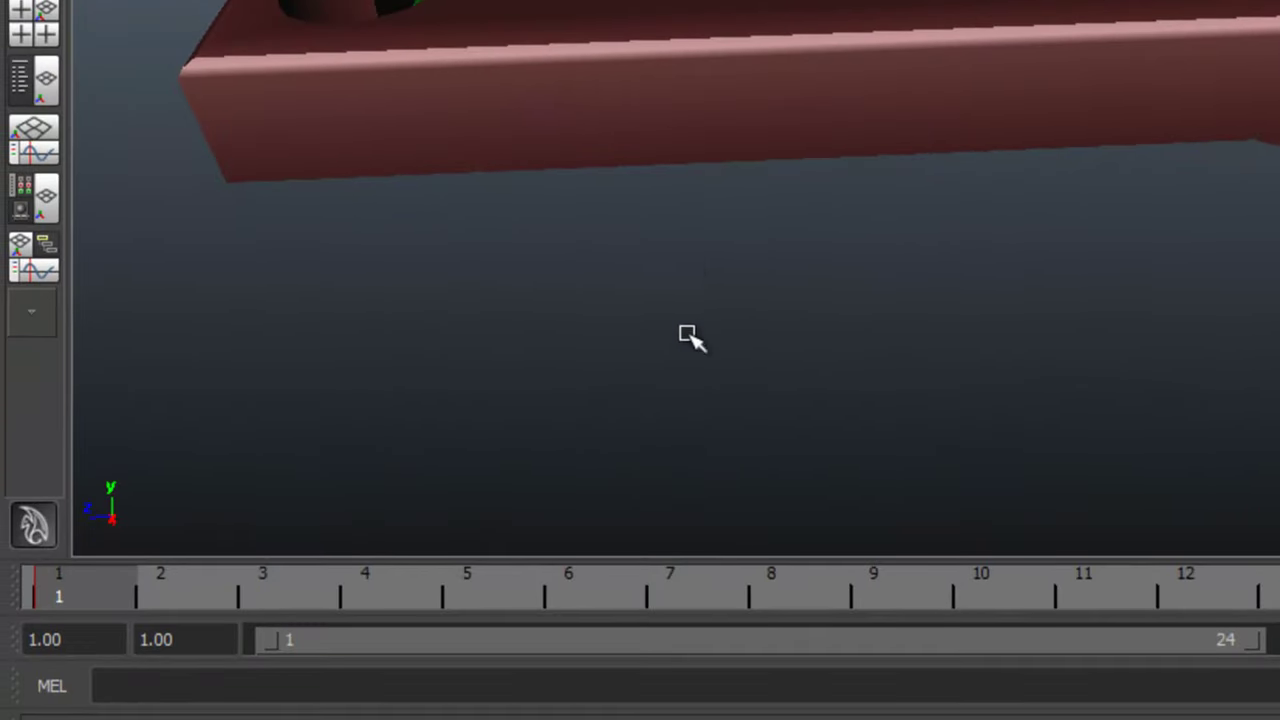
click(963, 599)
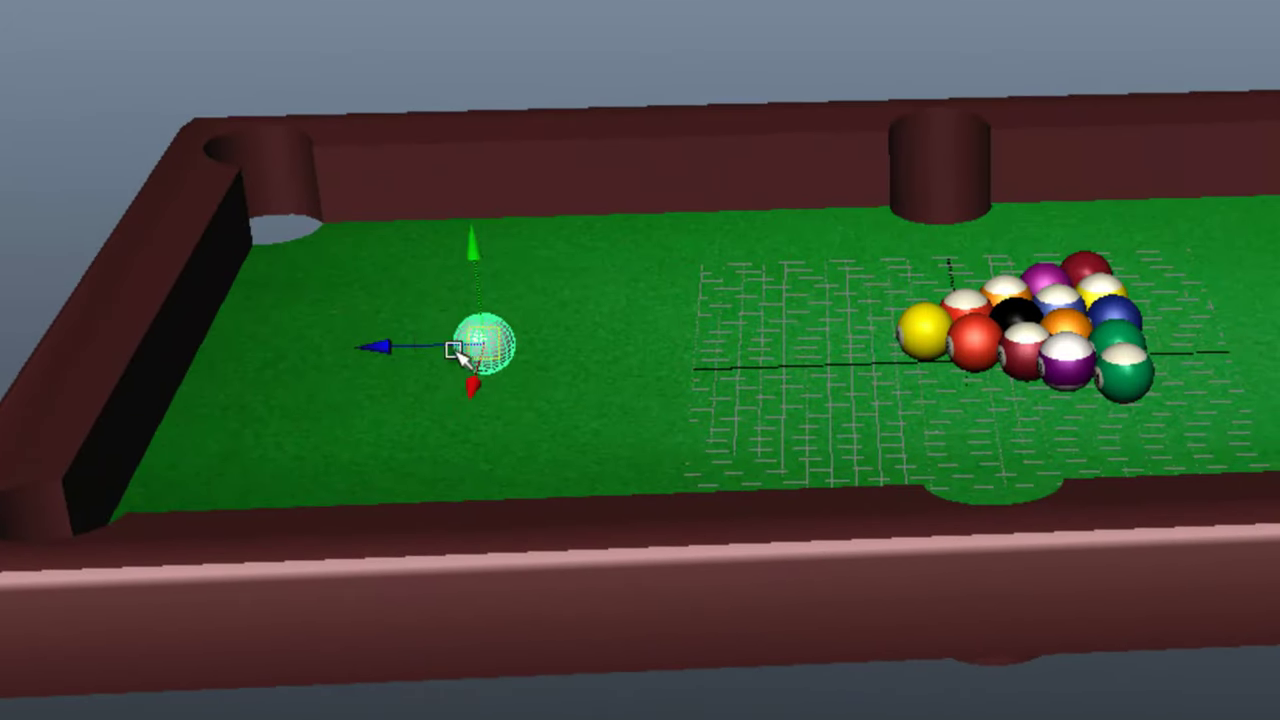
click(429, 346)
mouse_move(486, 346)
mouse_down()
mouse_move(738, 352)
mouse_move(846, 337)
mouse_up()
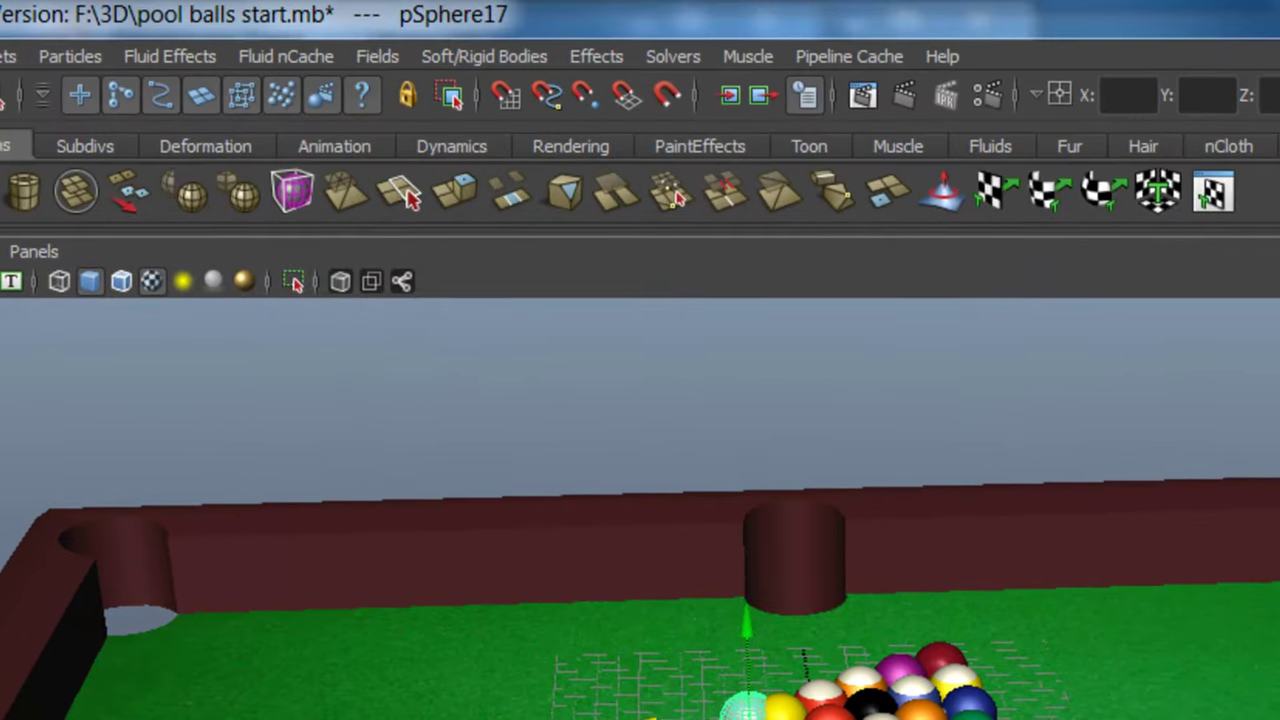
click(520, 56)
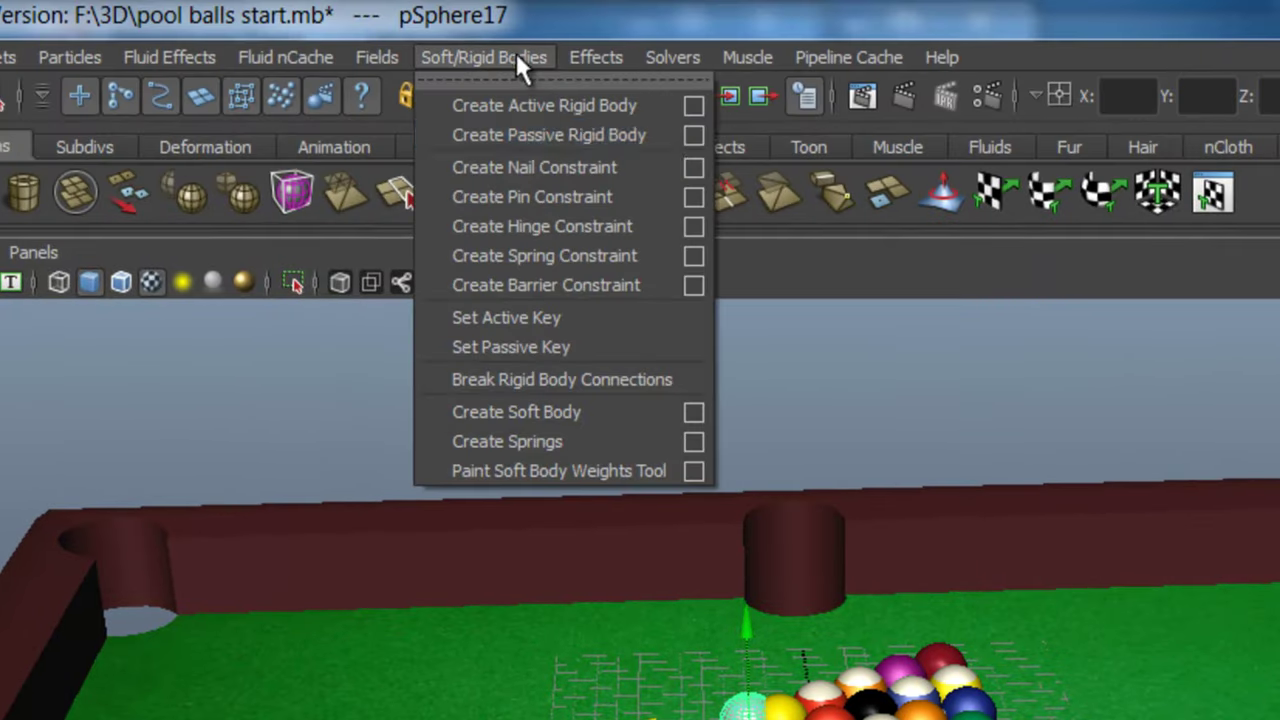
click(541, 346)
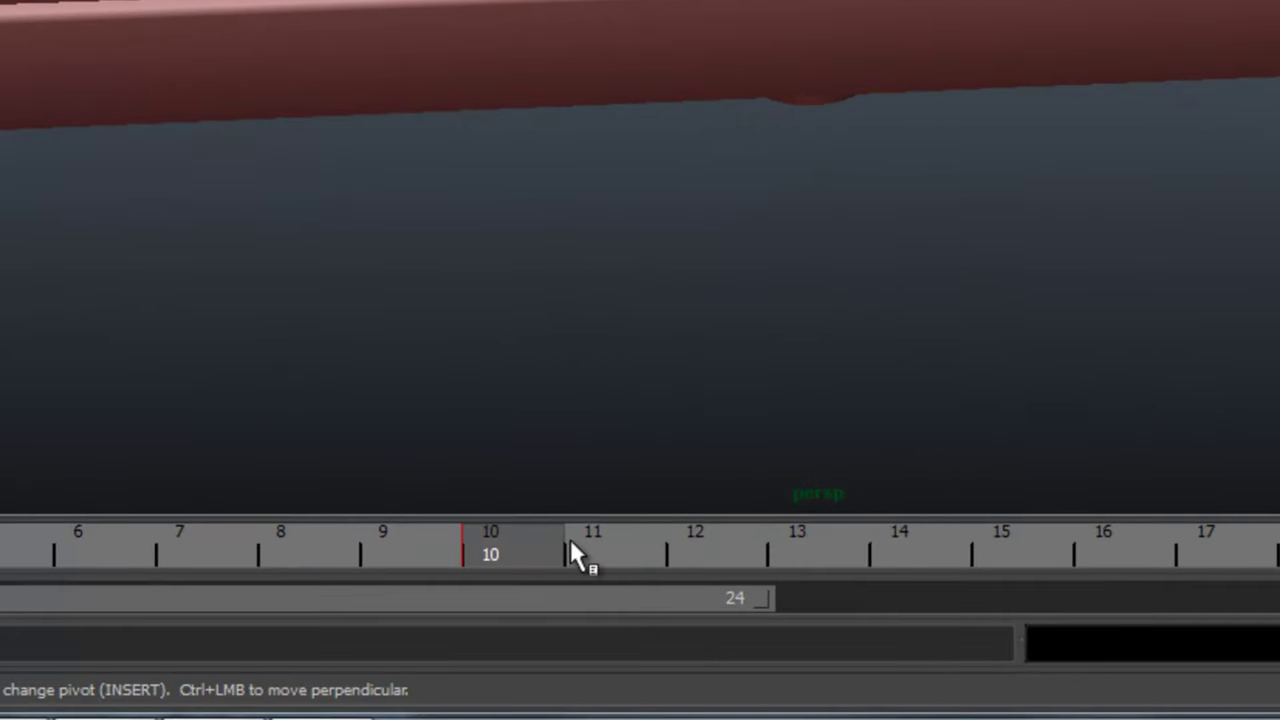
Step: Set an active rigid-body key on the cue ball at frame 11
click(582, 548)
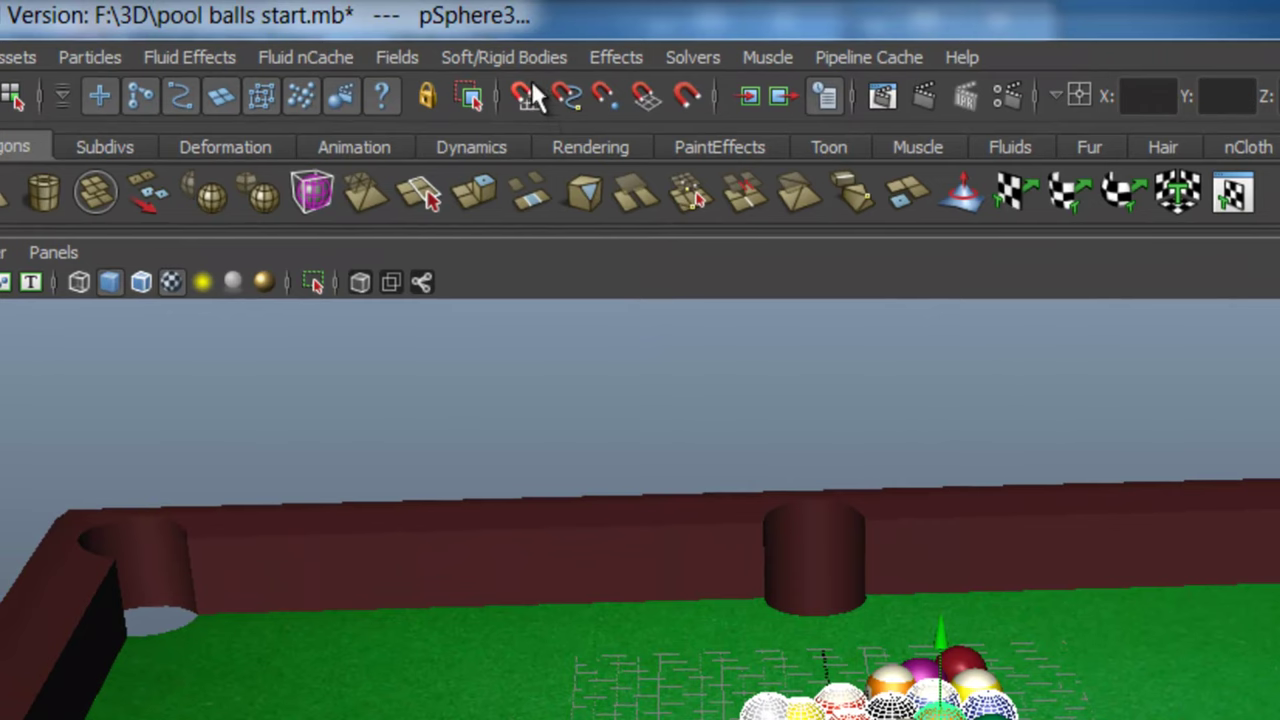
click(526, 60)
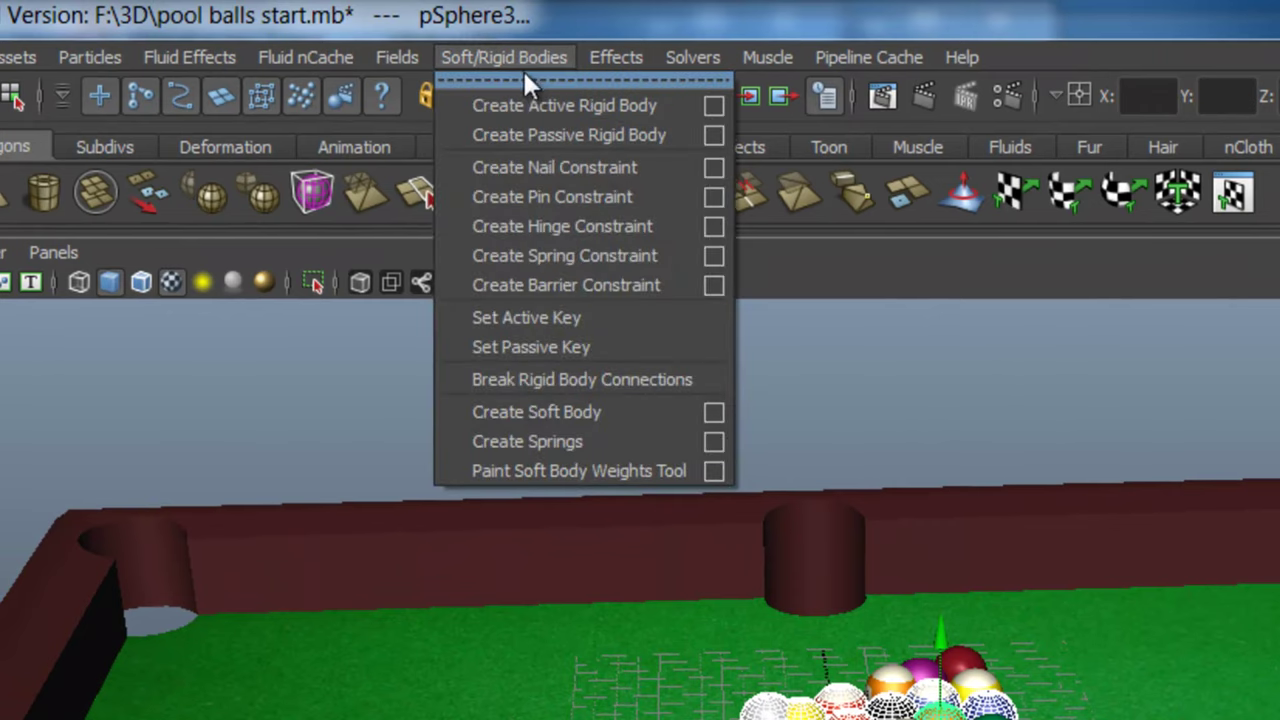
click(519, 313)
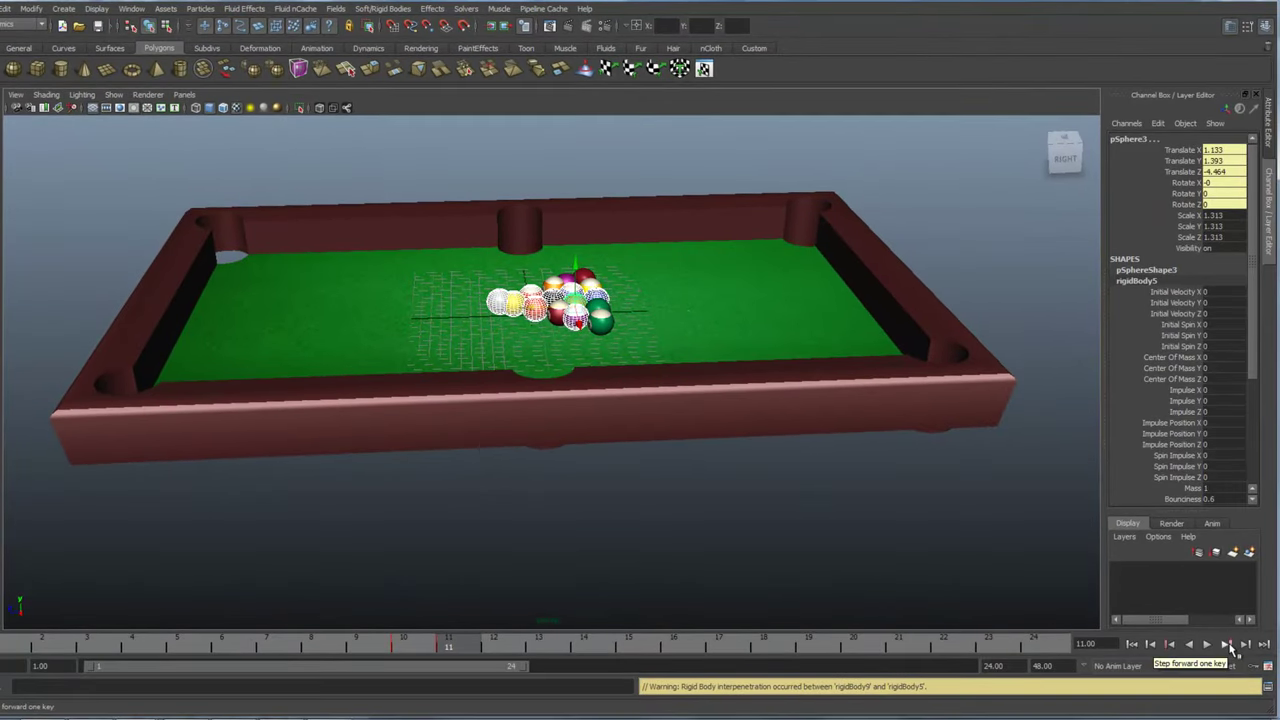
Step: Step through the cue ball's keys at frames 1, 10 and 11 to check the hit
click(1229, 646)
click(1229, 646)
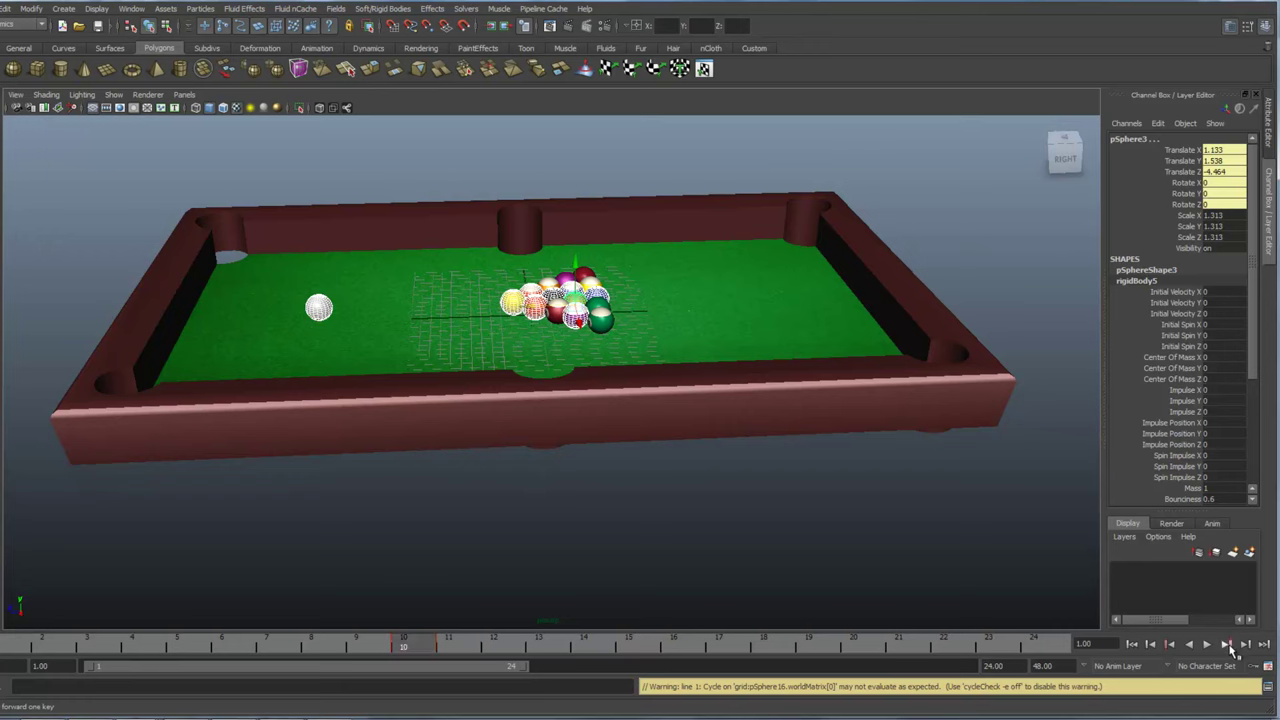
click(1229, 646)
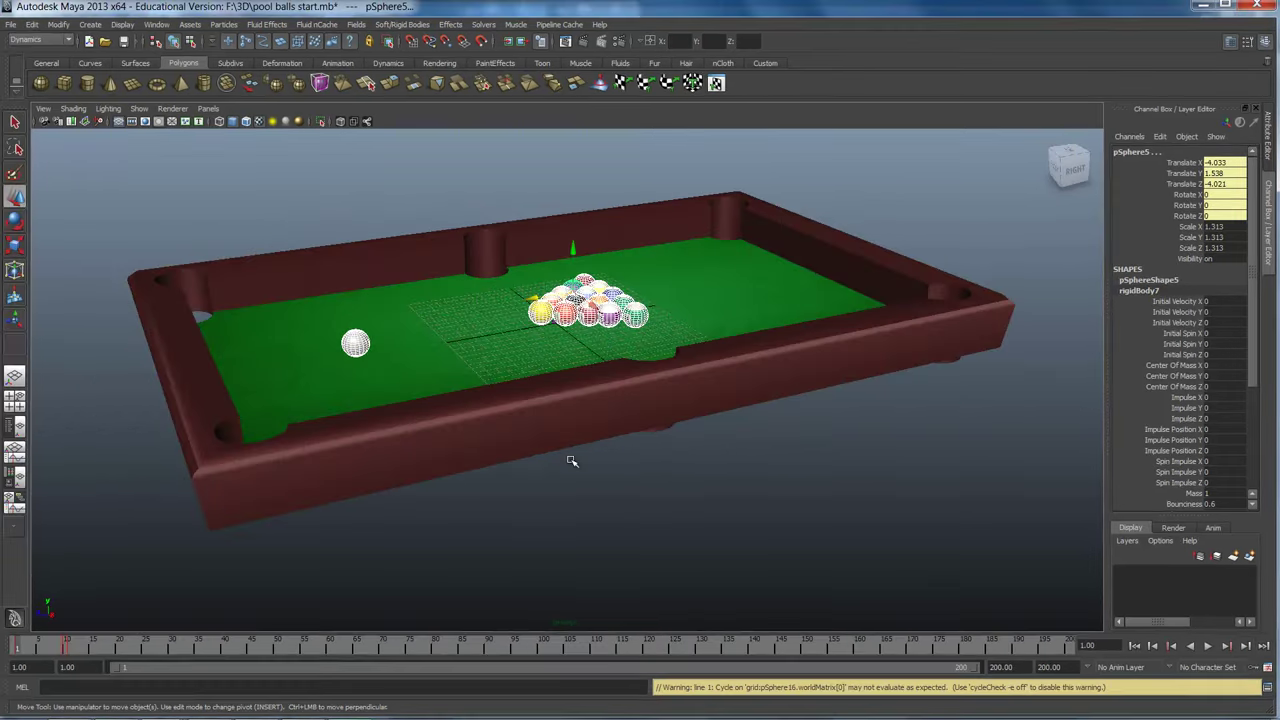
Step: Turn on the resolution gate and frame a low camera angle behind the cue ball toward the rack
scroll(571, 460, up, 2)
scroll(570, 457, up, 2)
alt+drag(556, 448, 591, 448)
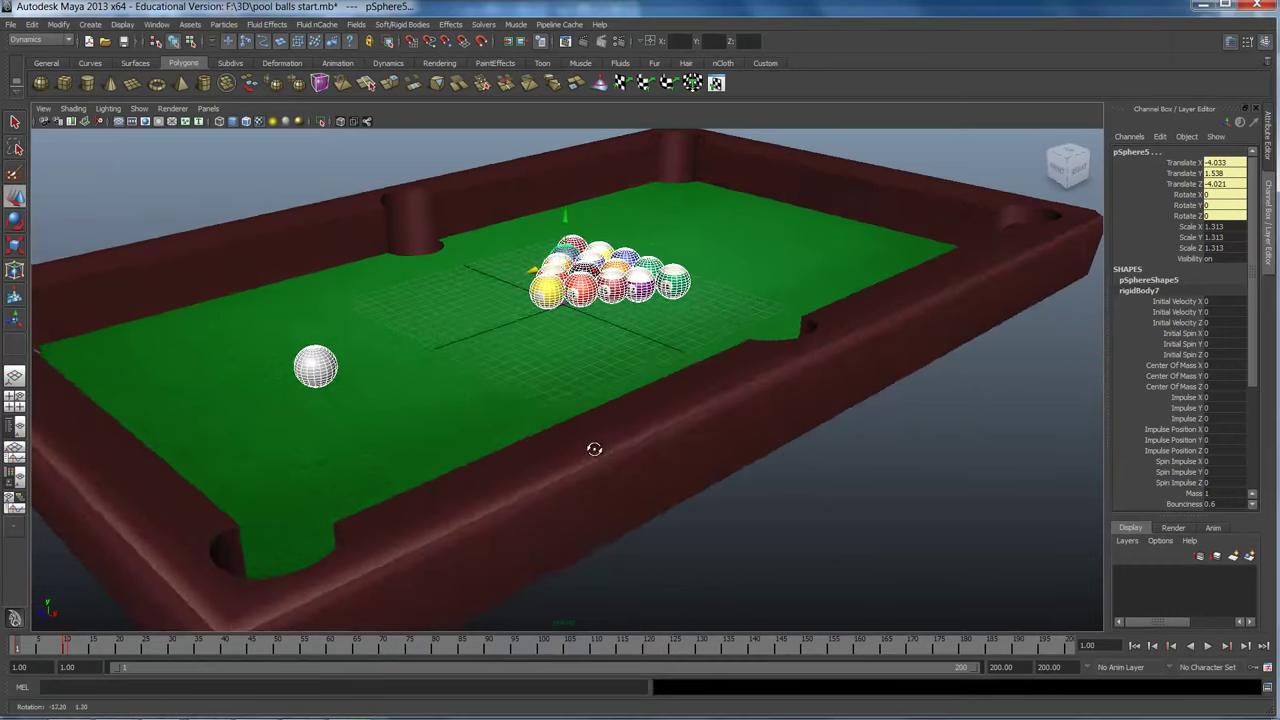
click(131, 121)
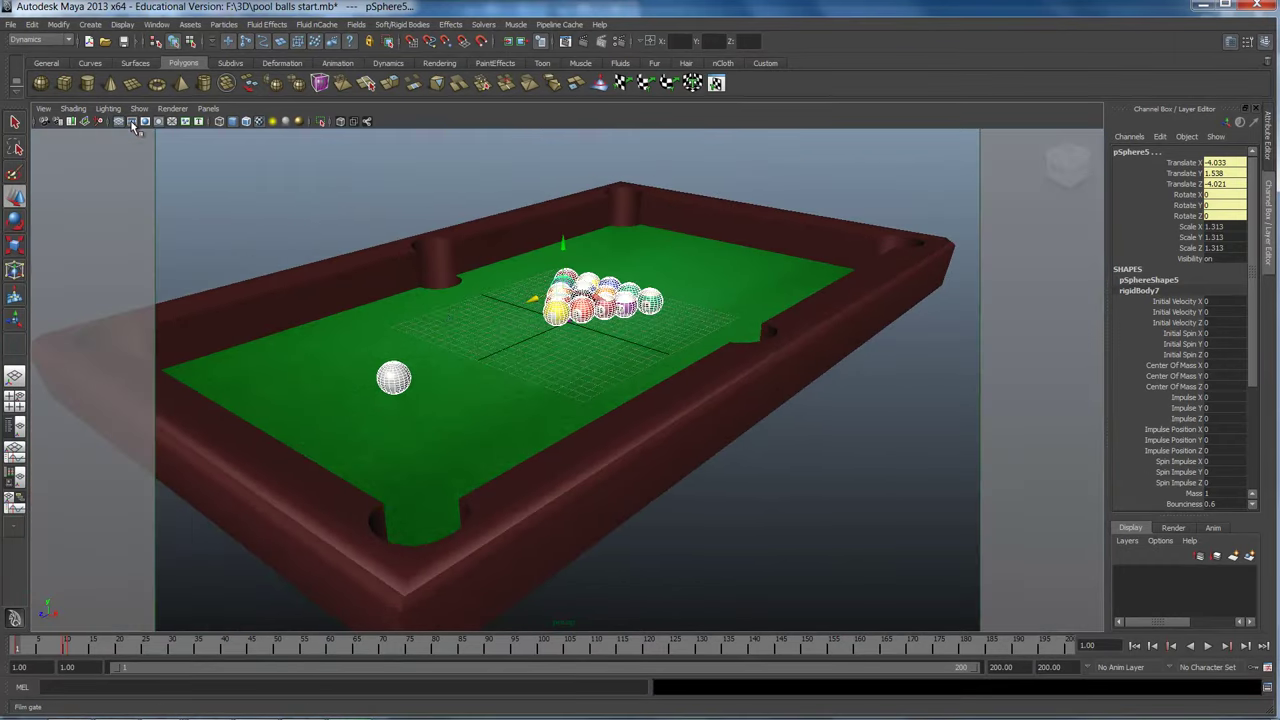
click(469, 332)
alt+drag(470, 333, 694, 492)
mouse_move(597, 471)
alt+mouse_down()
mouse_move(663, 436)
mouse_move(620, 400)
mouse_move(588, 399)
mouse_move(586, 411)
mouse_move(589, 400)
alt+mouse_up()
scroll(651, 434, up, 3)
scroll(580, 395, up, 2)
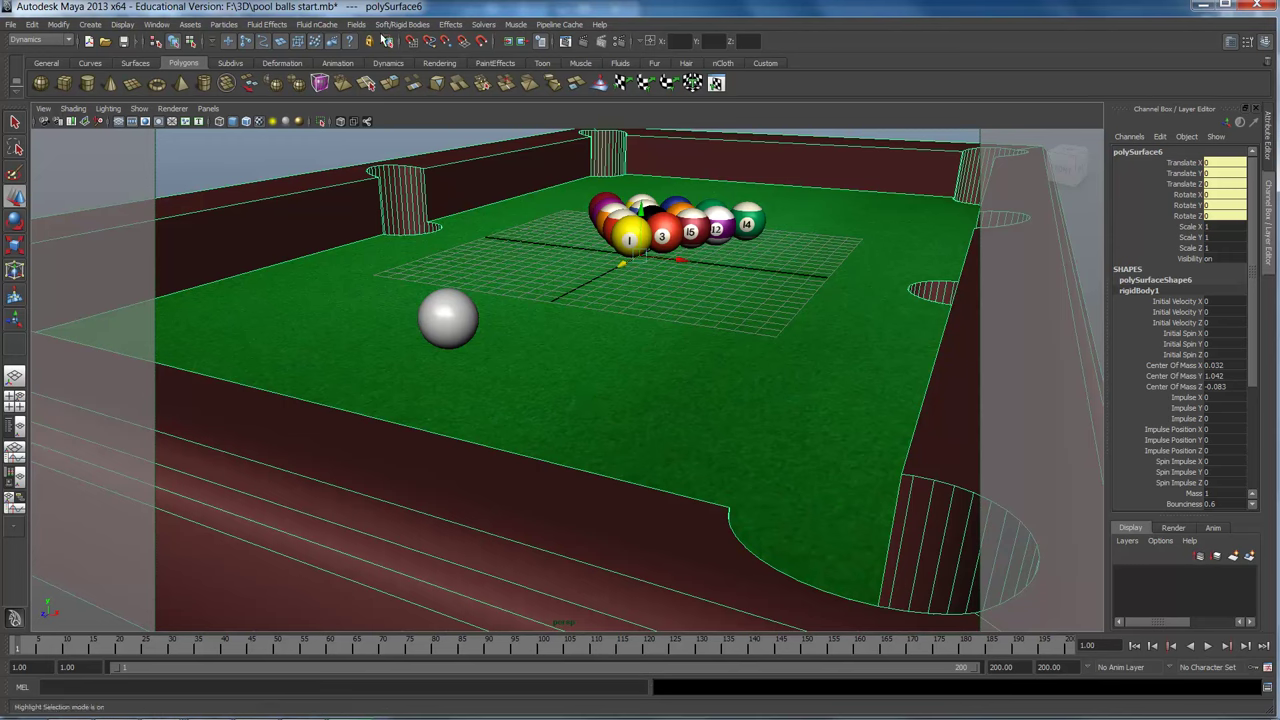
Step: Save the scene as 'pool table animated.mb', accepting the Student Version notice
click(11, 24)
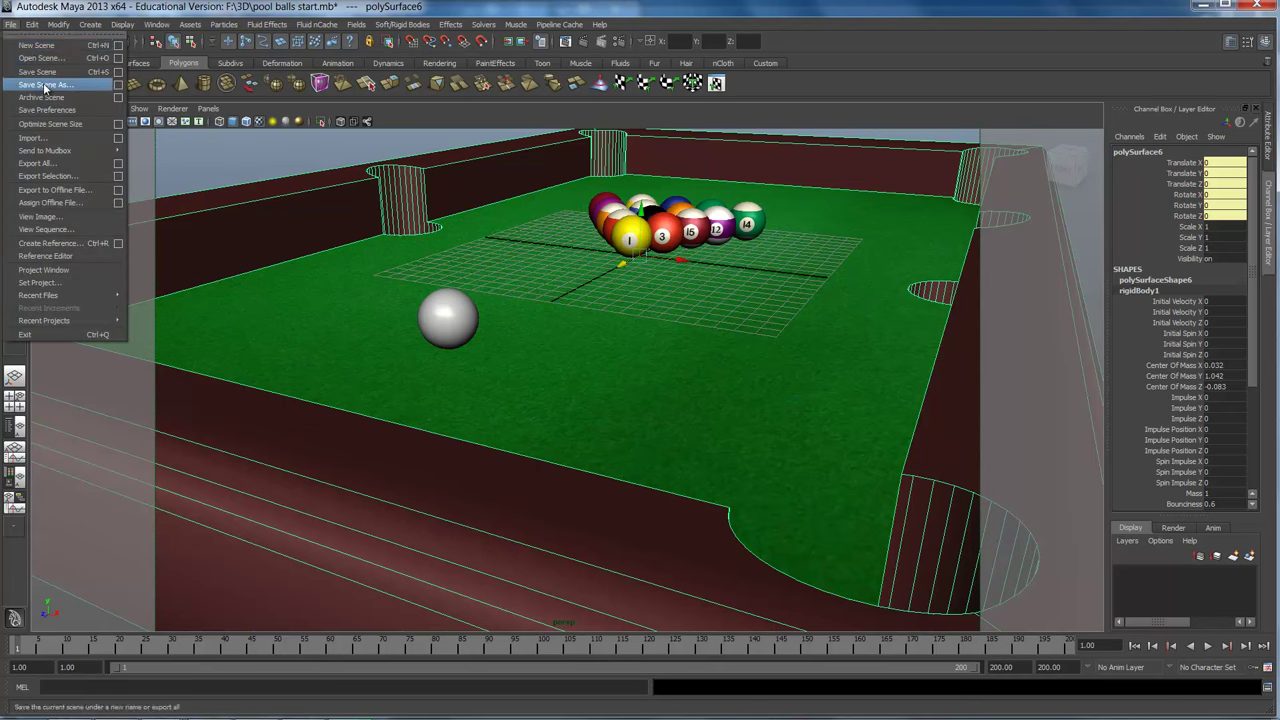
click(42, 84)
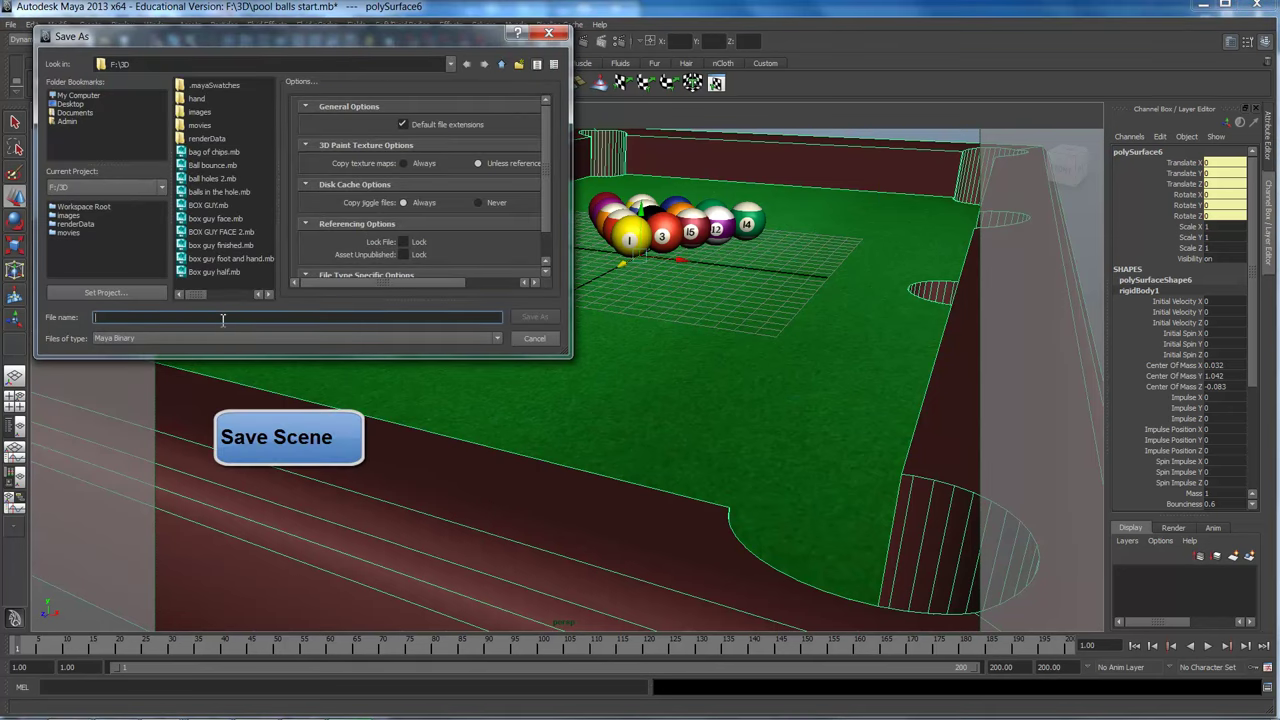
text(po)
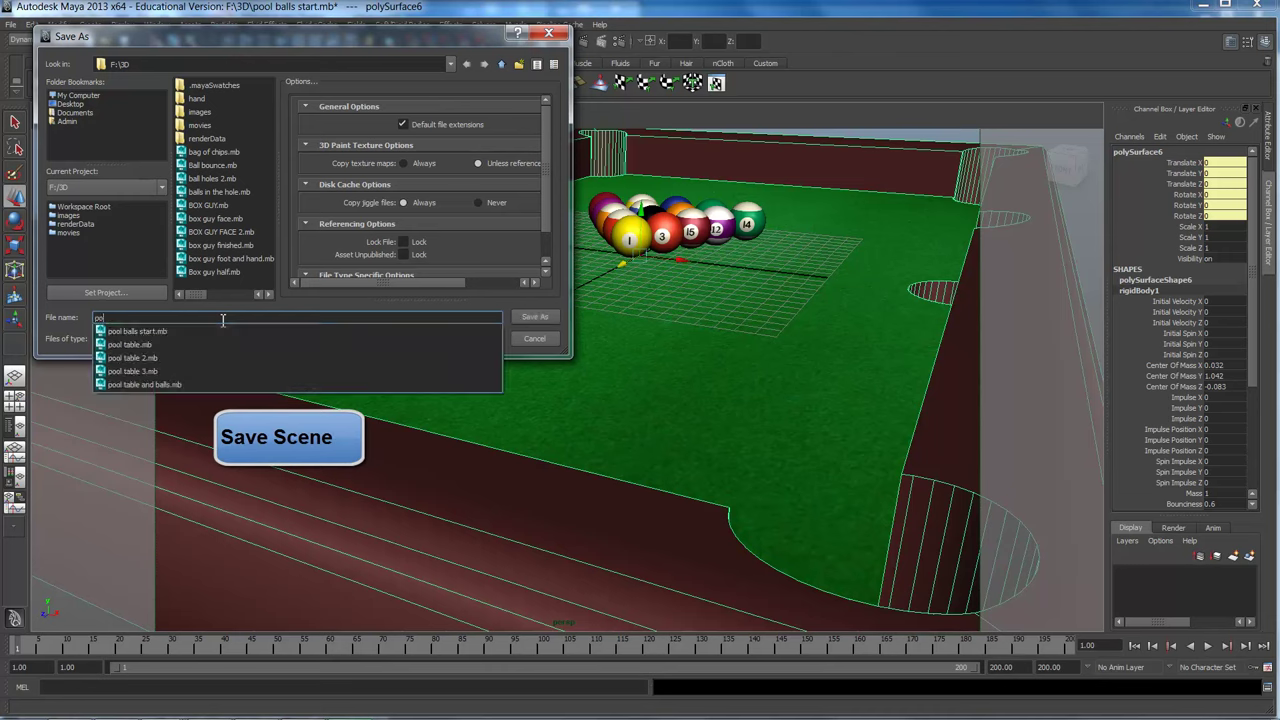
text(ol table)
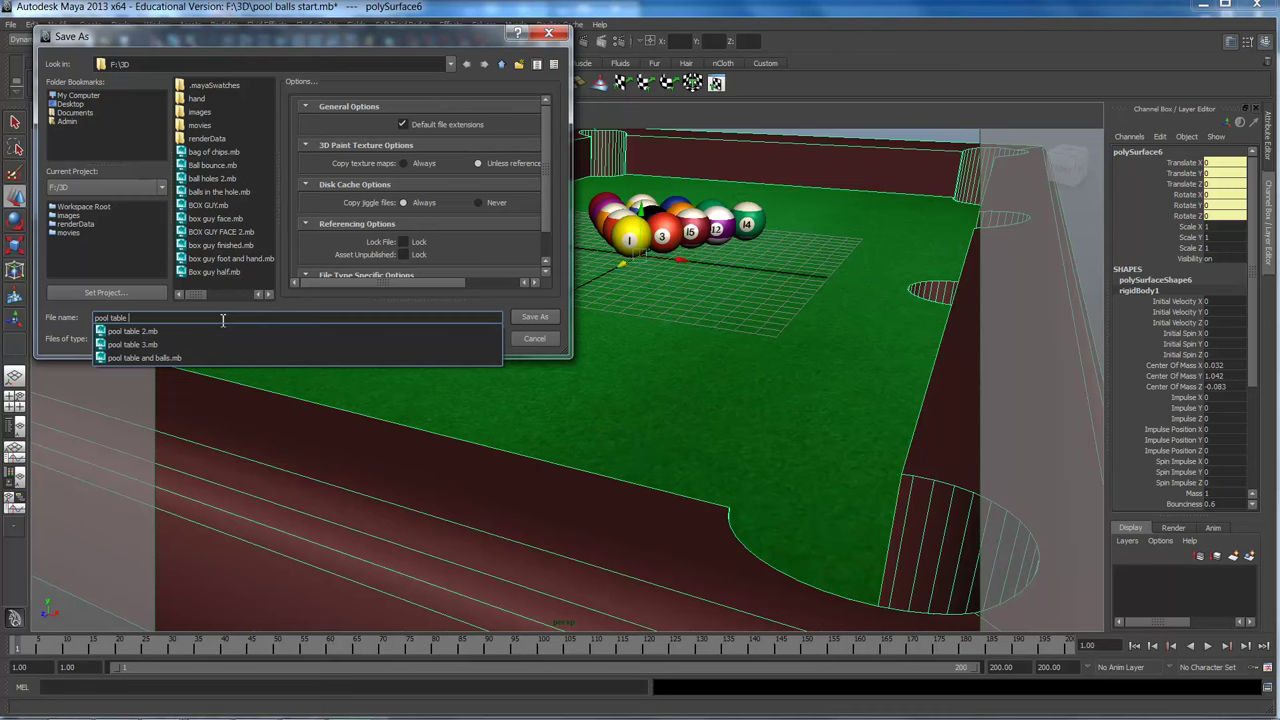
text( animated)
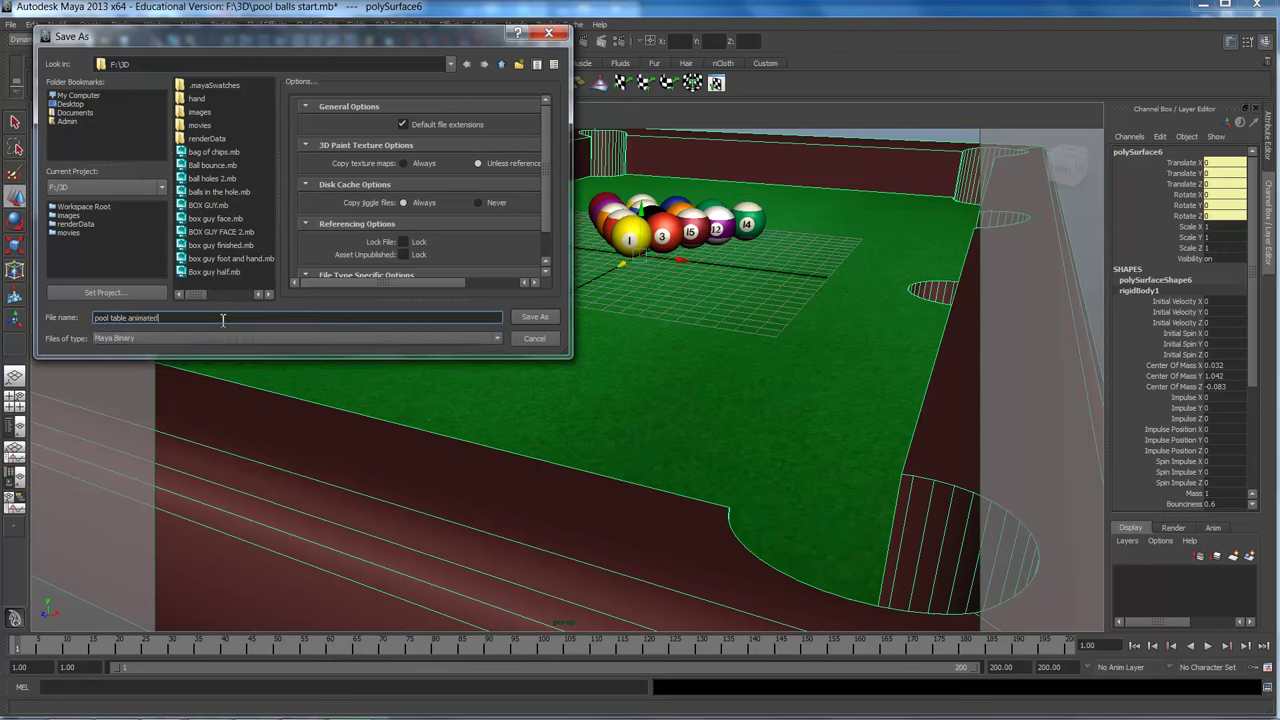
key(Return)
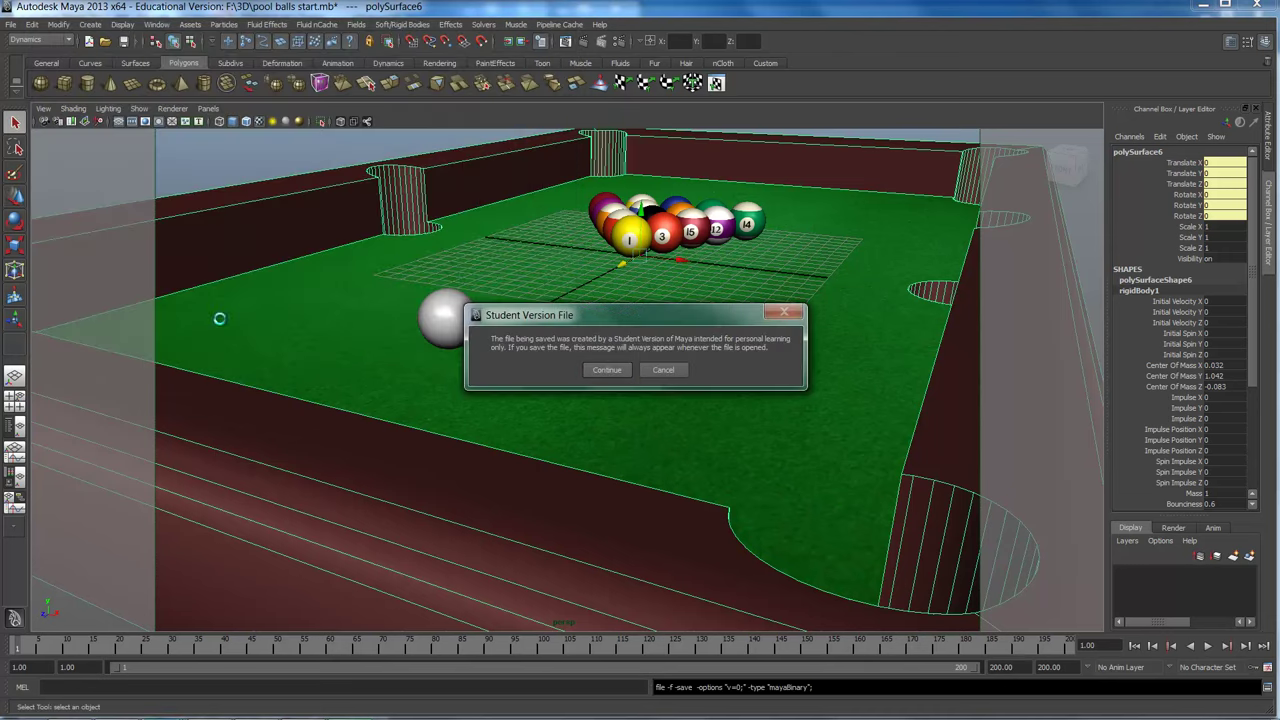
click(603, 371)
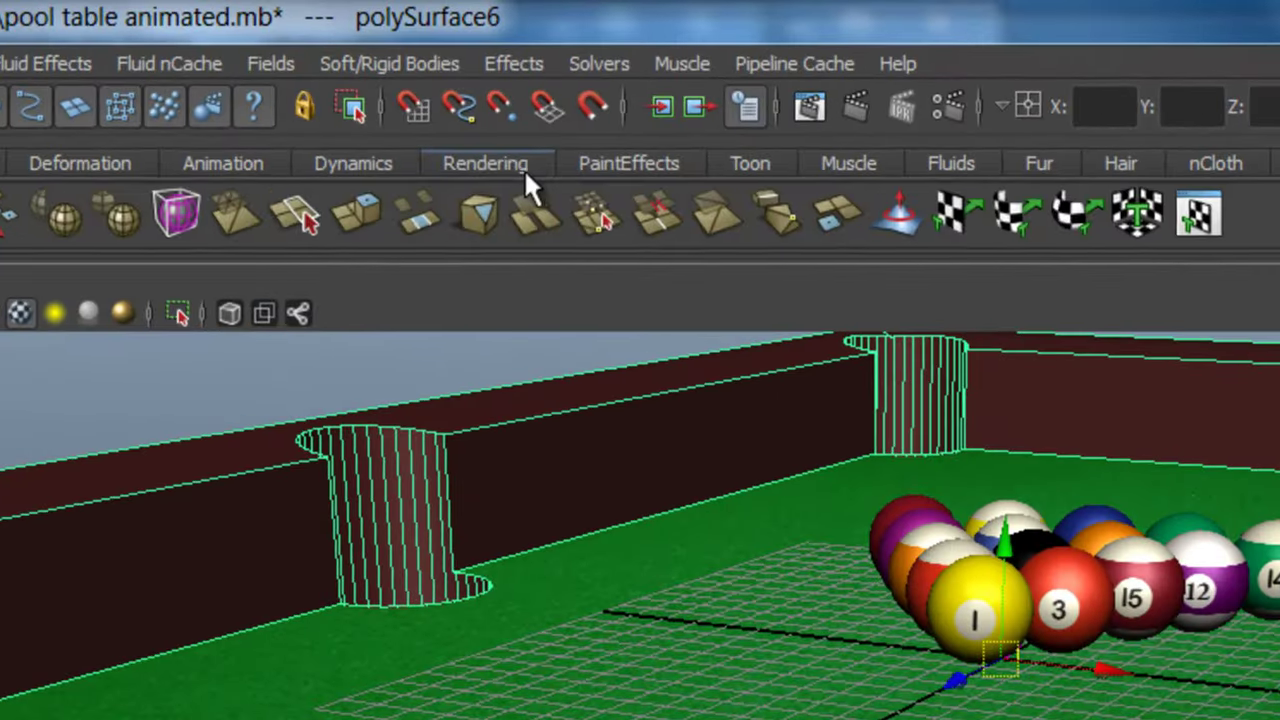
Step: Open Render Settings from the Rendering shelf and keep AVI as the image format
click(453, 66)
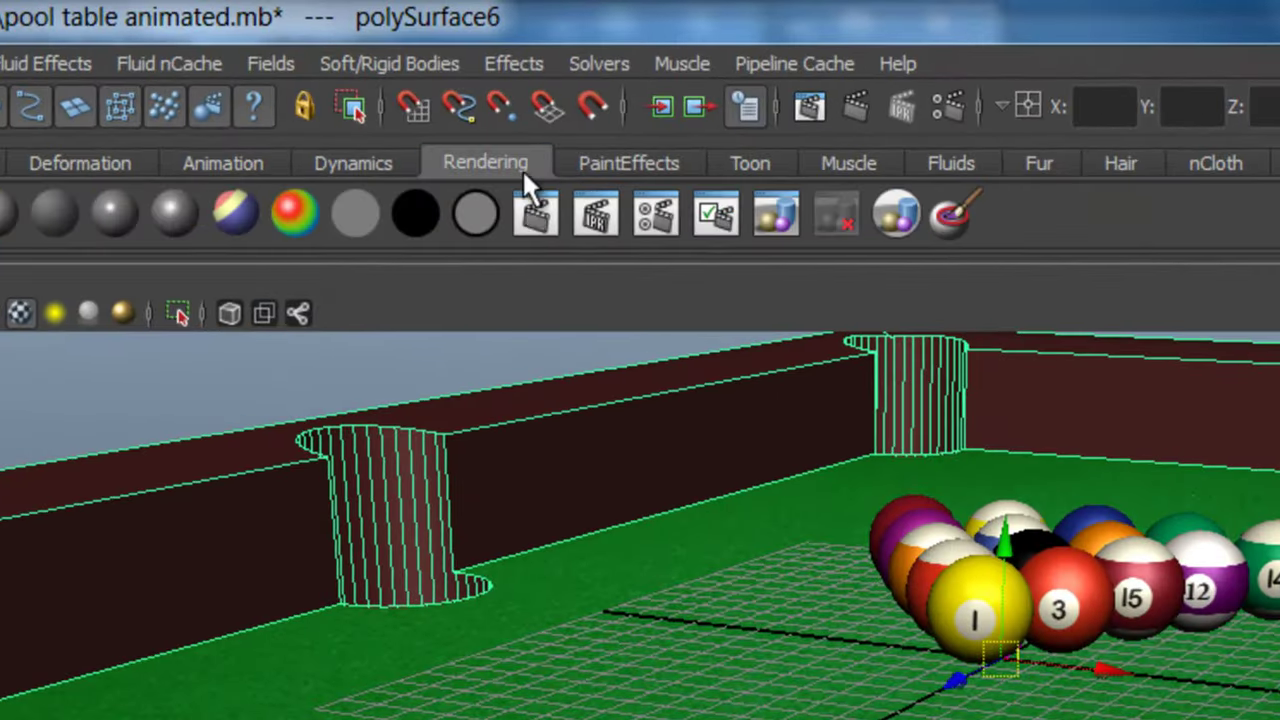
click(664, 227)
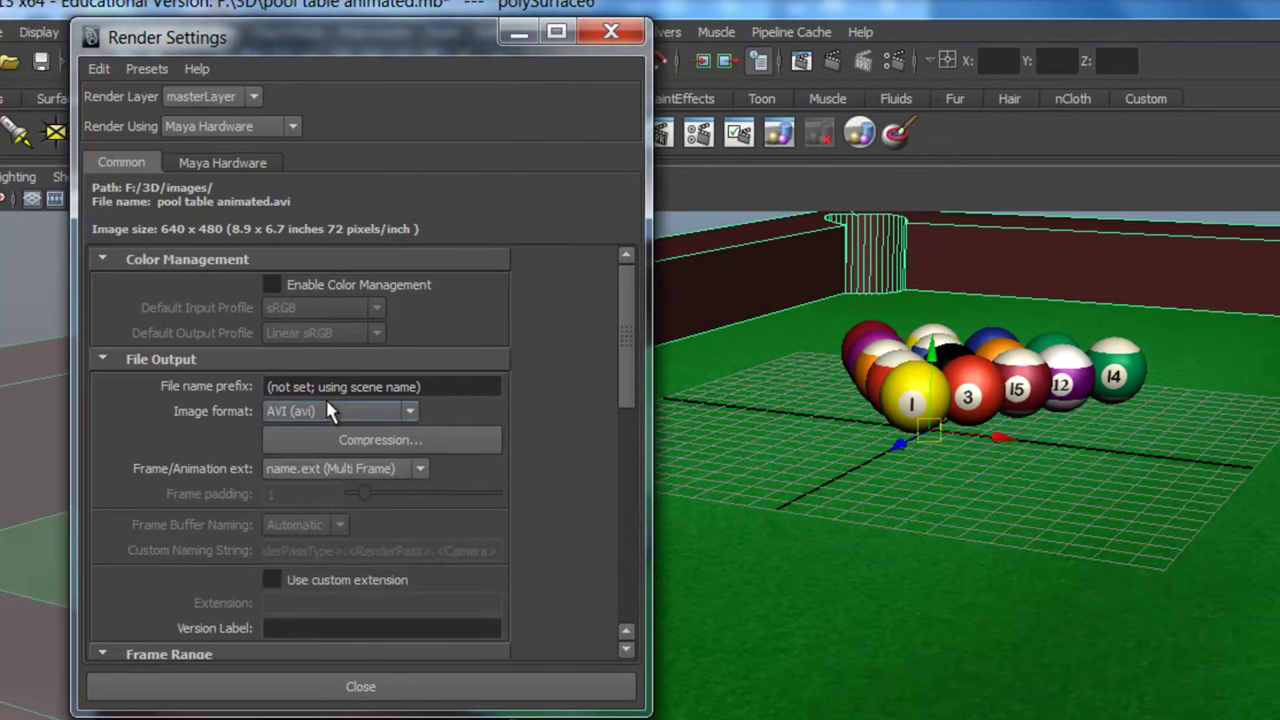
click(328, 408)
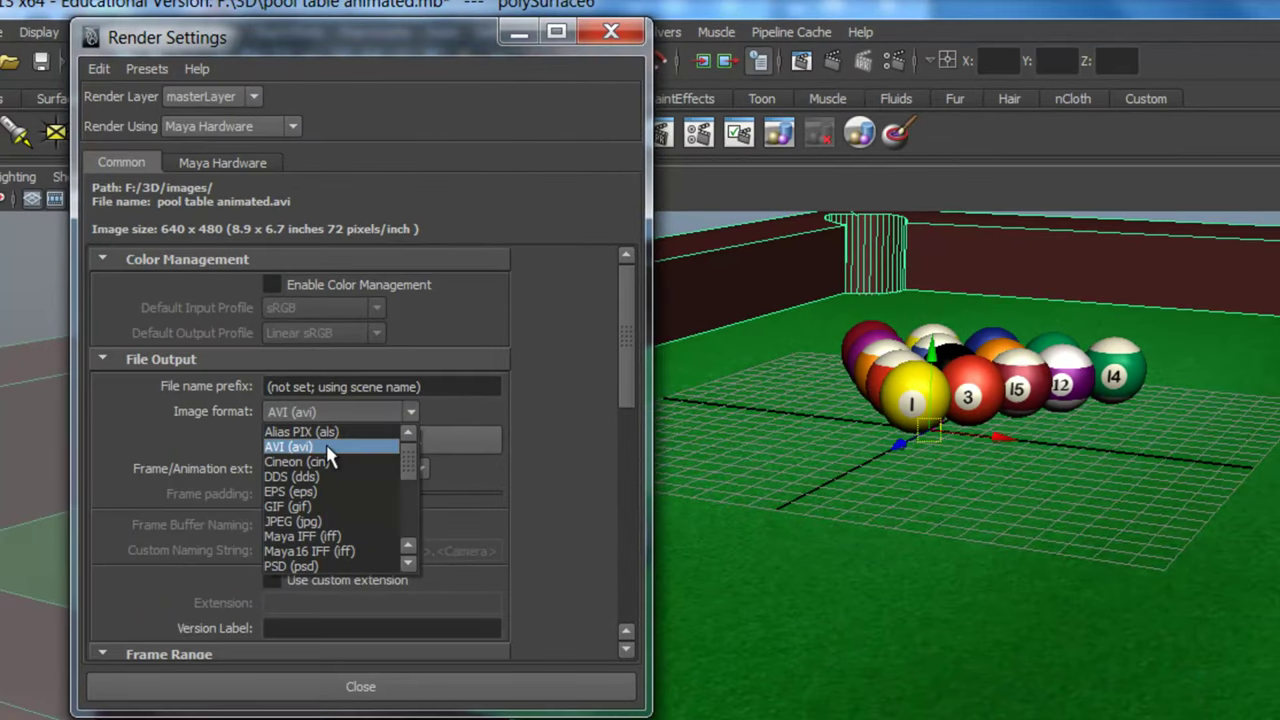
click(326, 444)
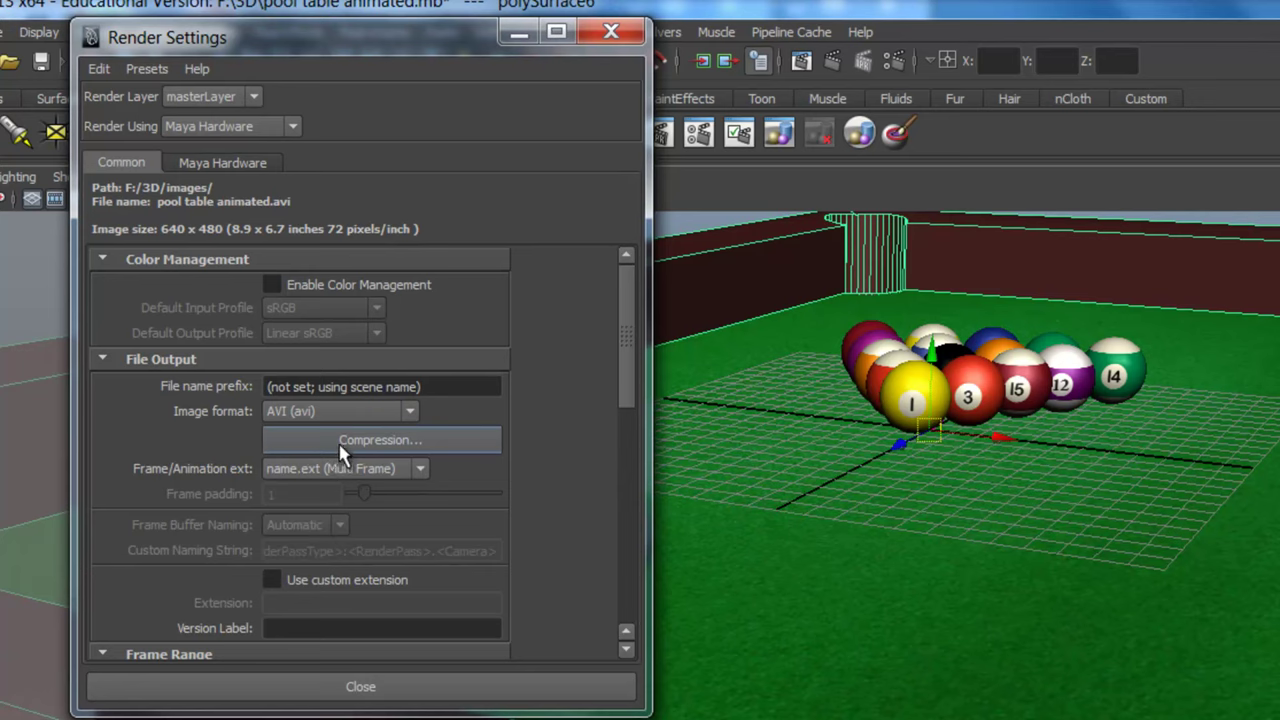
click(348, 446)
Step: Confirm the render frame range runs from 1 to 200
scroll(311, 375, down, 3)
scroll(311, 366, up, 2)
scroll(301, 426, down, 1)
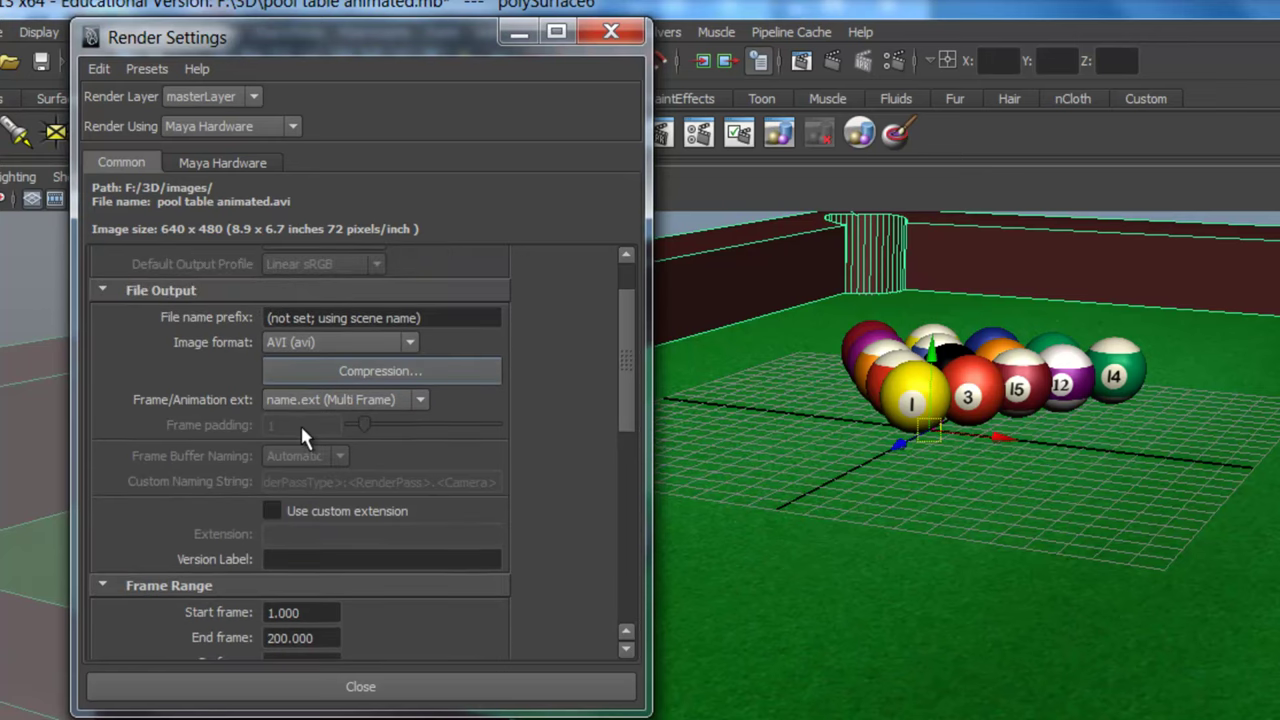
scroll(303, 421, down, 3)
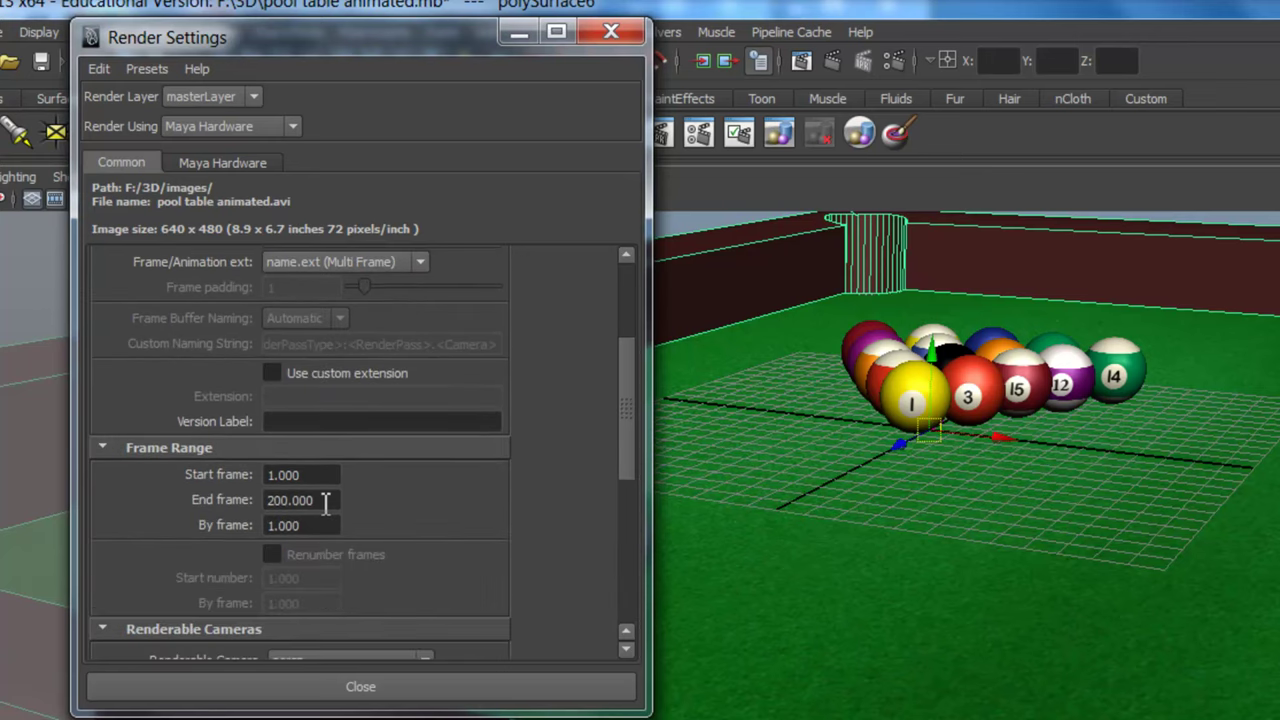
drag(325, 501, 259, 500)
scroll(338, 512, down, 4)
scroll(338, 512, down, 2)
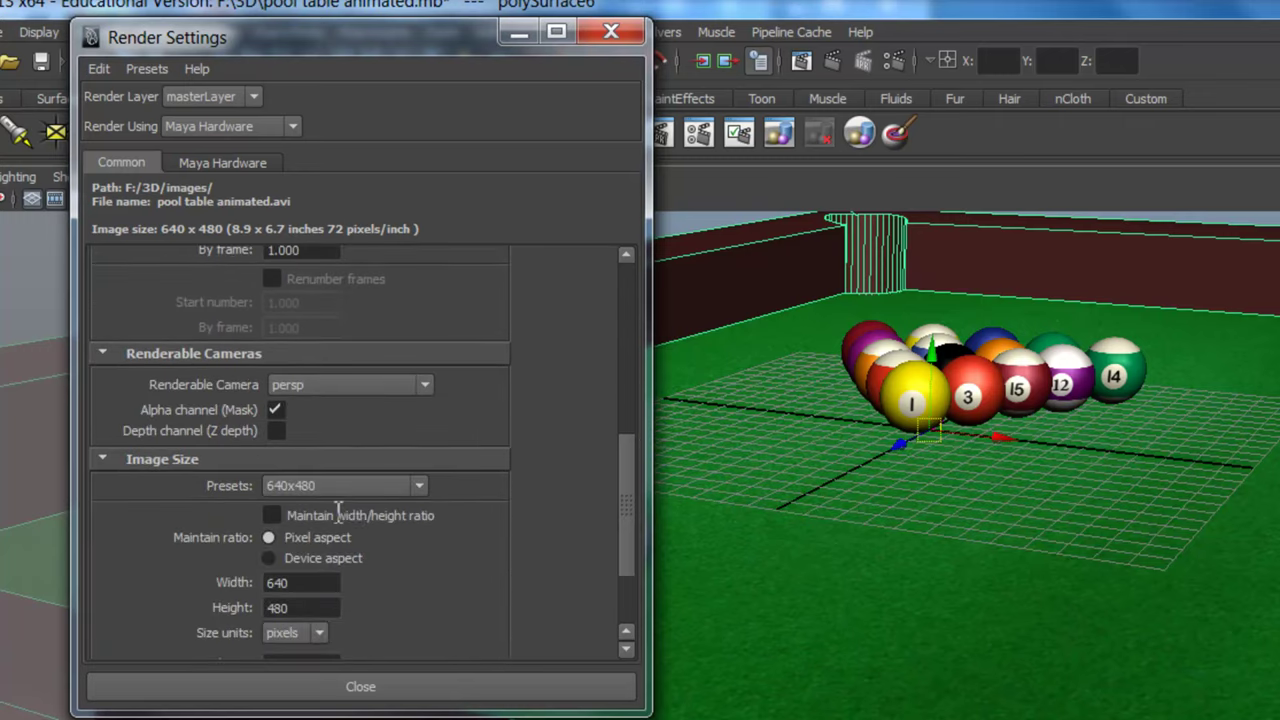
scroll(339, 497, up, 7)
scroll(339, 497, up, 3)
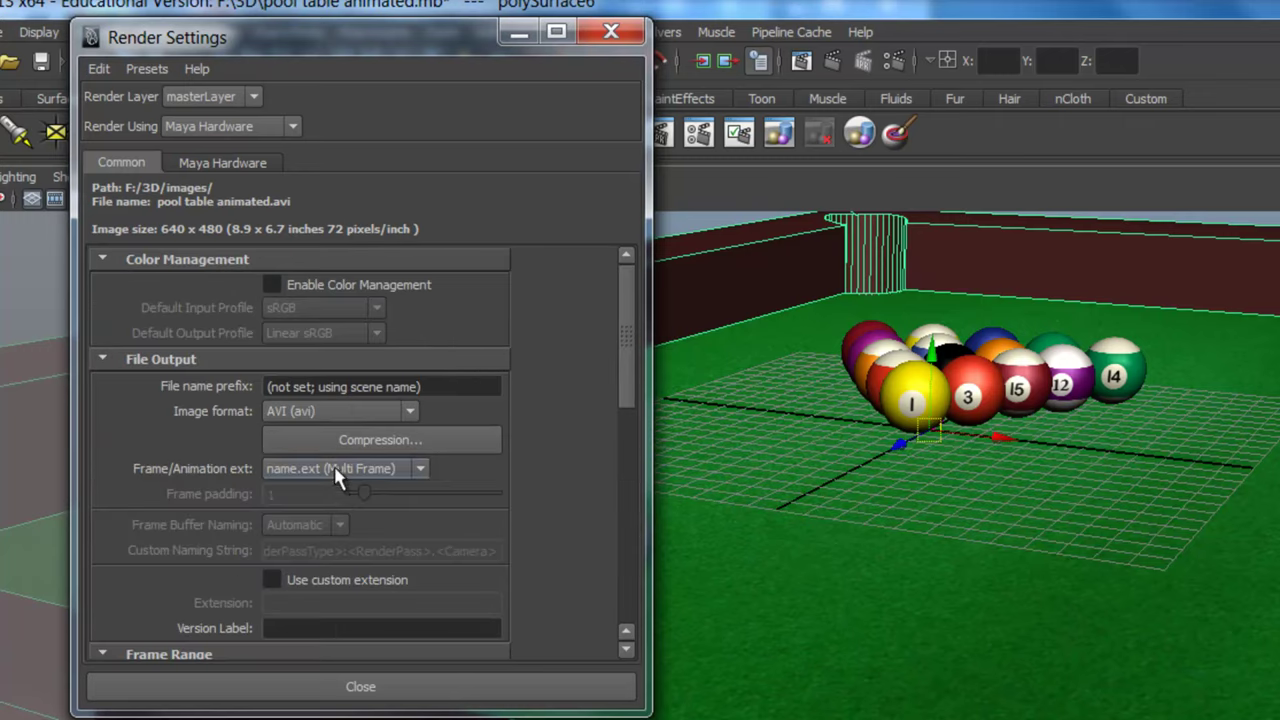
Step: Keep Maya Hardware as the renderer
click(254, 170)
click(112, 166)
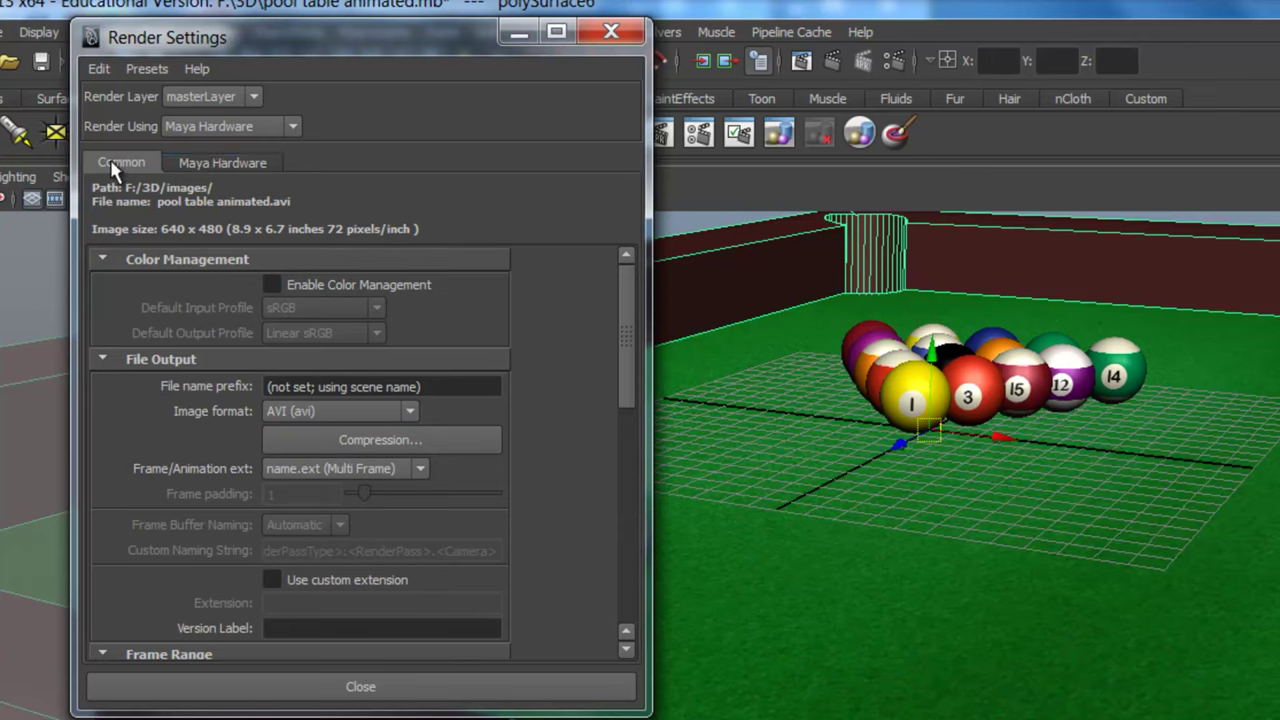
click(211, 128)
click(210, 160)
Step: Batch render the animation and open the resulting 'pool table animated' clip from F:\3D\images
click(611, 31)
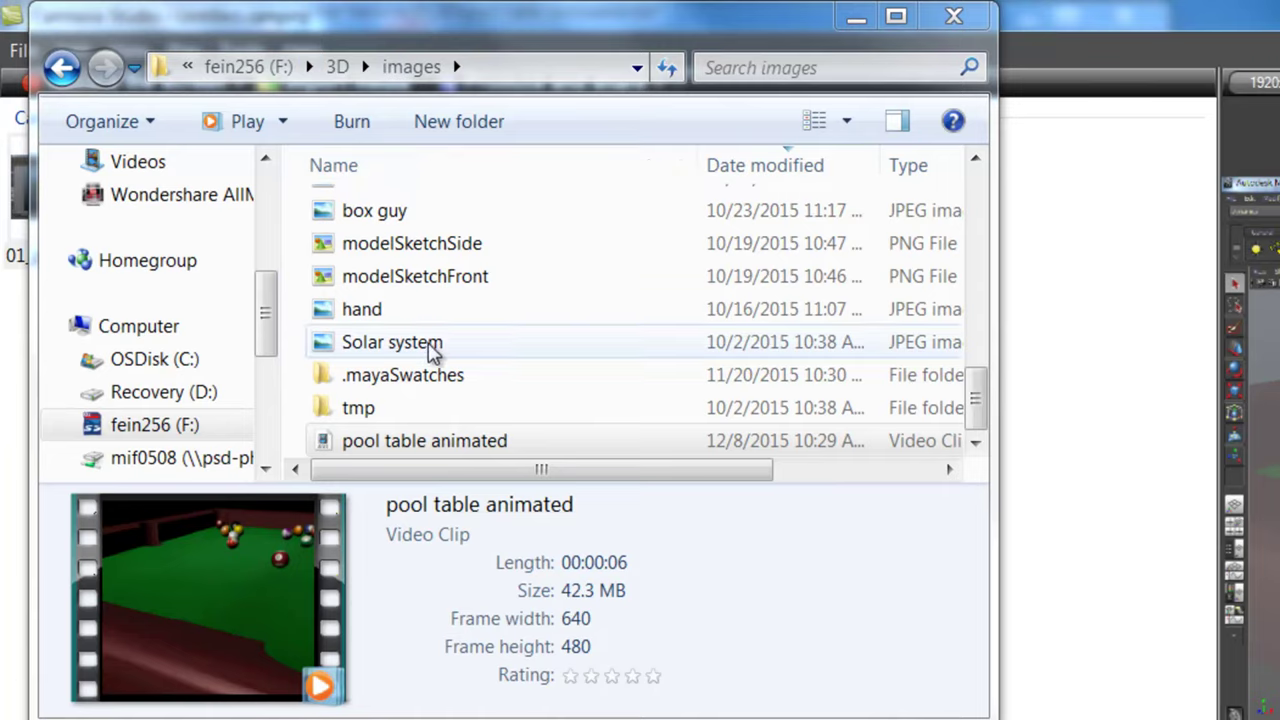
double_click(396, 441)
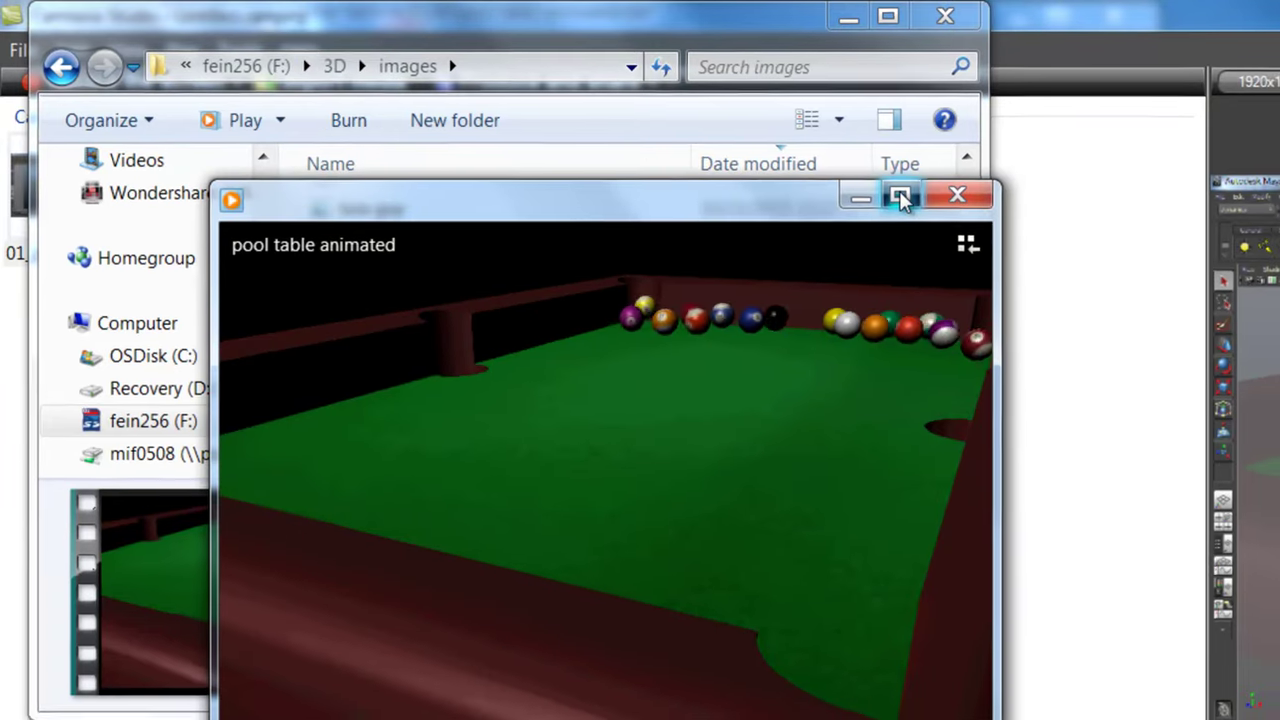
Step: Maximize the Windows Media Player window while 'pool table animated' plays
click(900, 197)
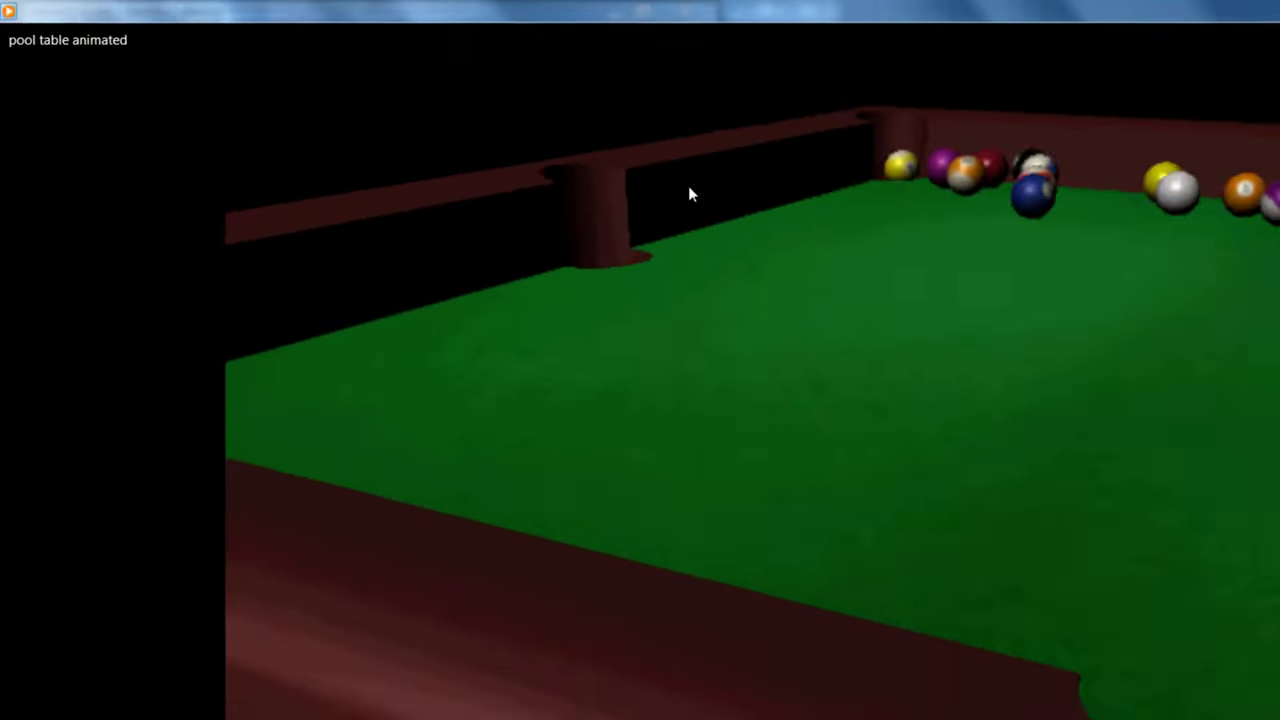